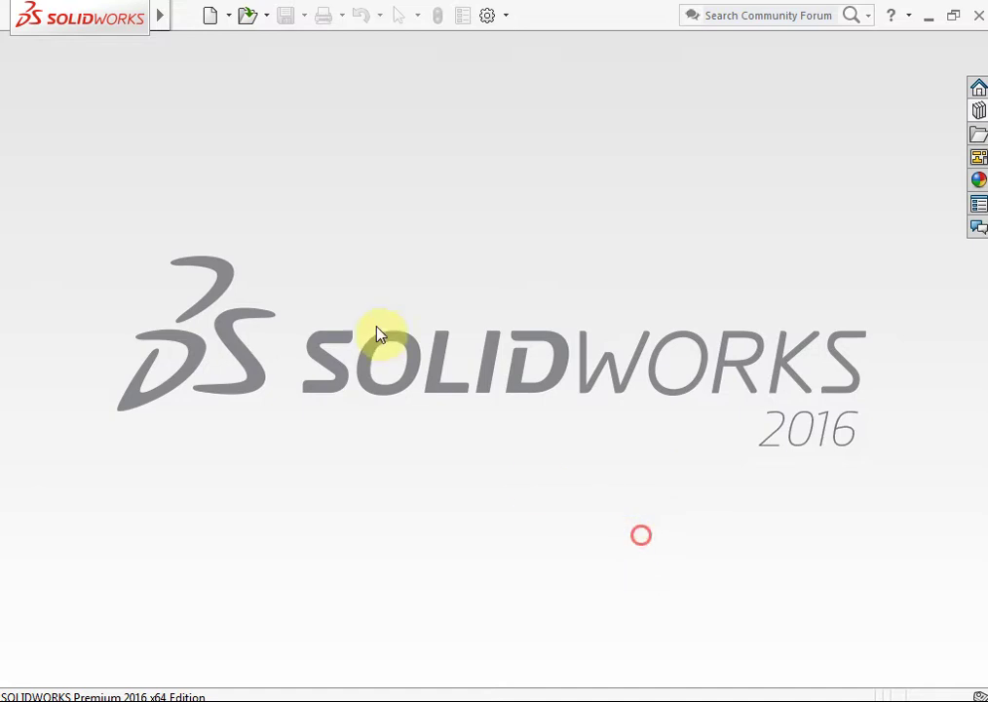
Step: Bring up the New SOLIDWORKS Document dialog with its Part, Assembly and Drawing types
click(208, 18)
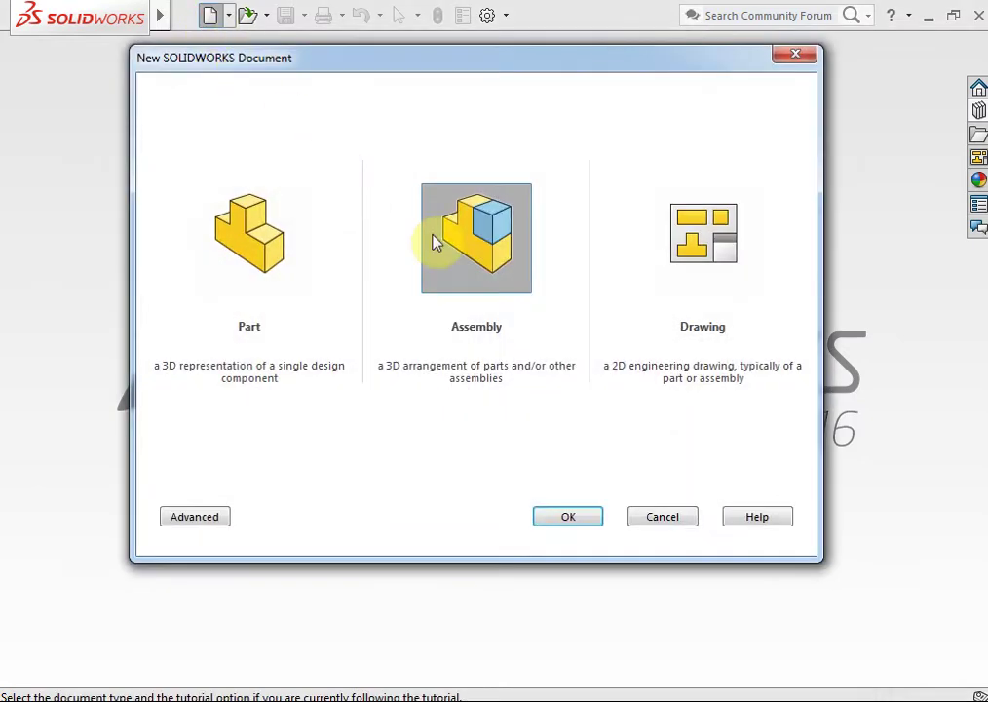
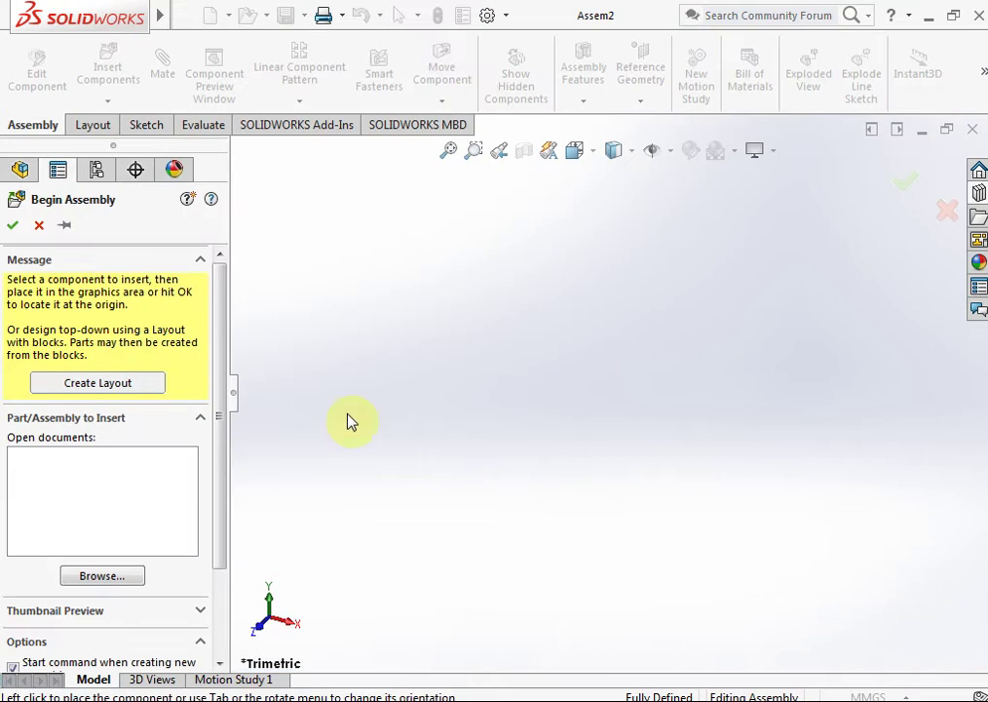
Step: Drop a Toolbox Spur Gear from the Design Library into the empty assembly, keeping module 5 and 25 teeth
click(38, 226)
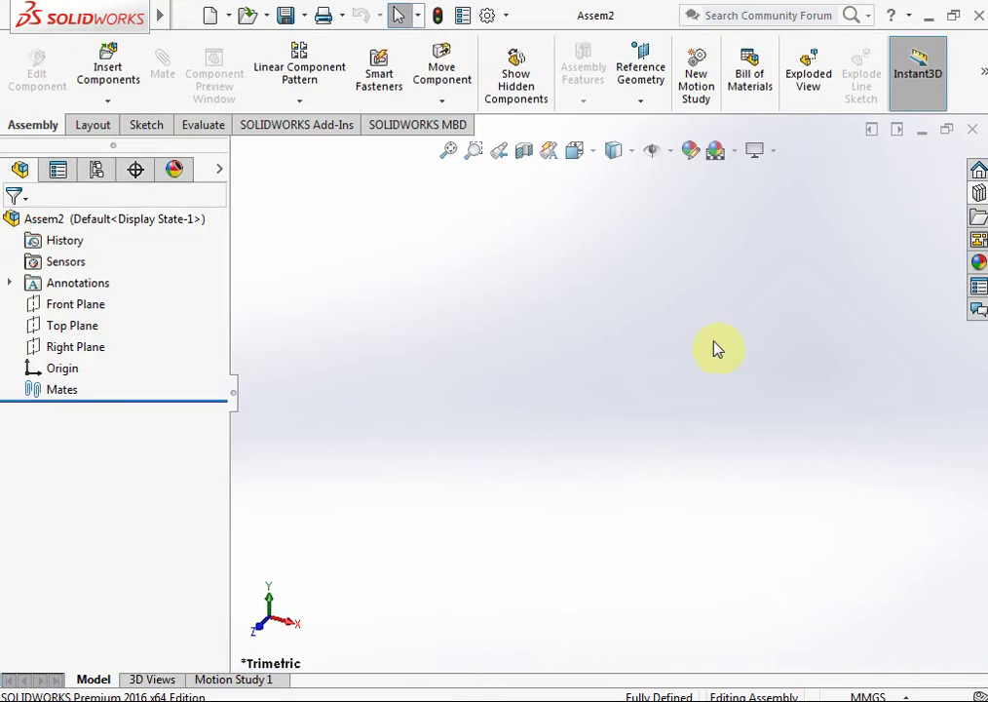
click(980, 195)
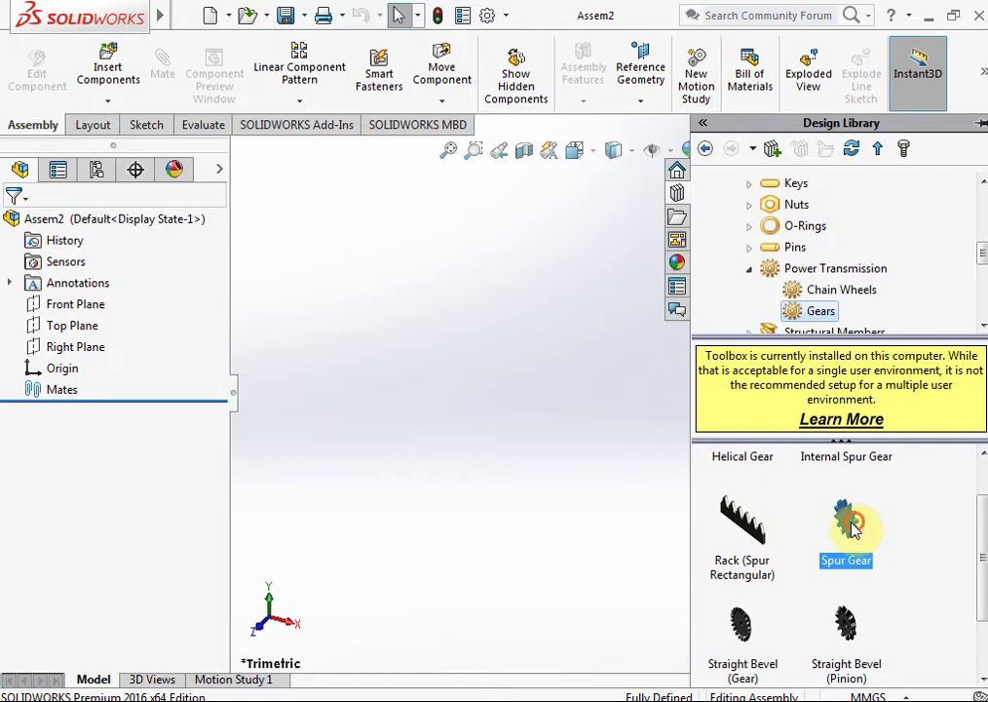
drag(851, 524, 649, 439)
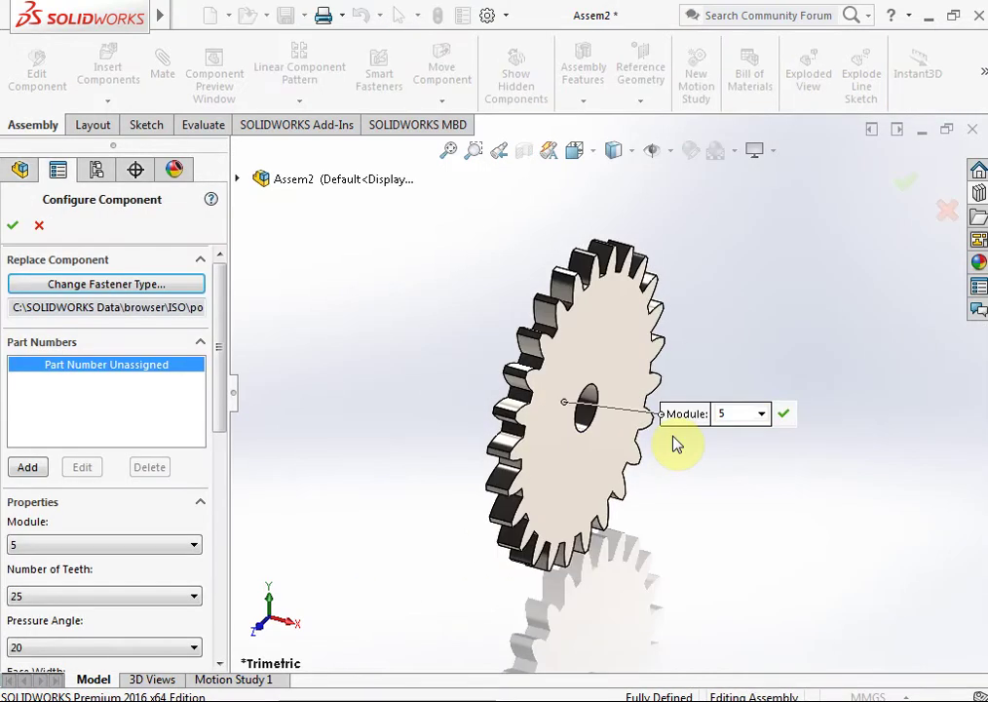
mouse_move(667, 460)
middle_down()
mouse_move(578, 435)
mouse_move(489, 457)
mouse_move(488, 486)
mouse_move(506, 470)
middle_up()
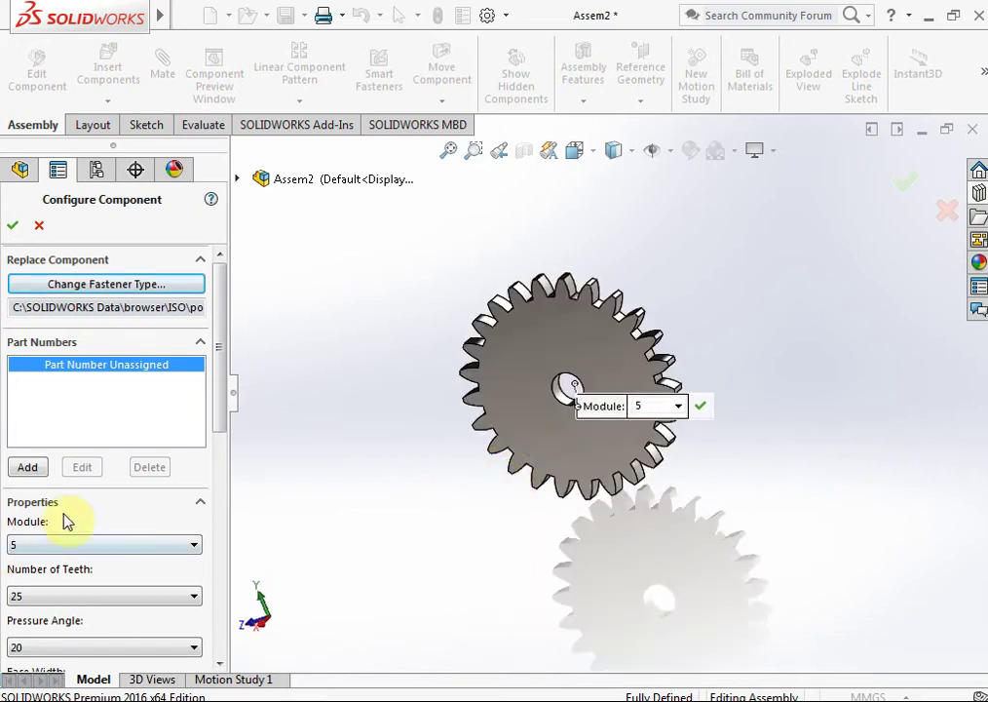
drag(218, 345, 220, 435)
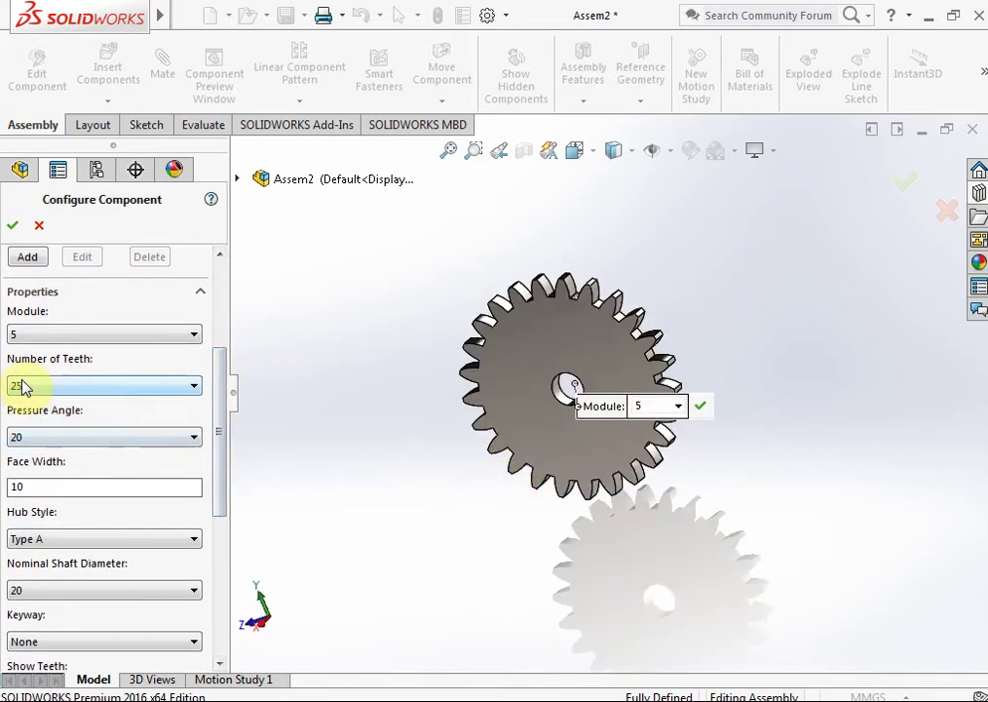
click(59, 386)
click(57, 384)
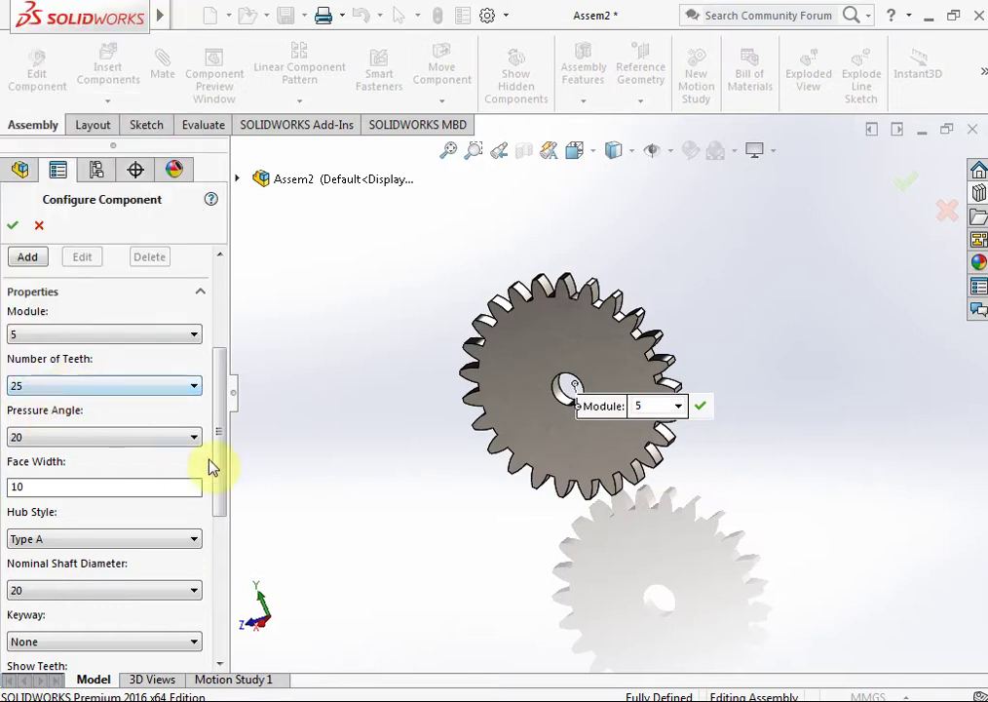
Step: Insert the 25-tooth gear and place a second identical copy to its right
click(14, 230)
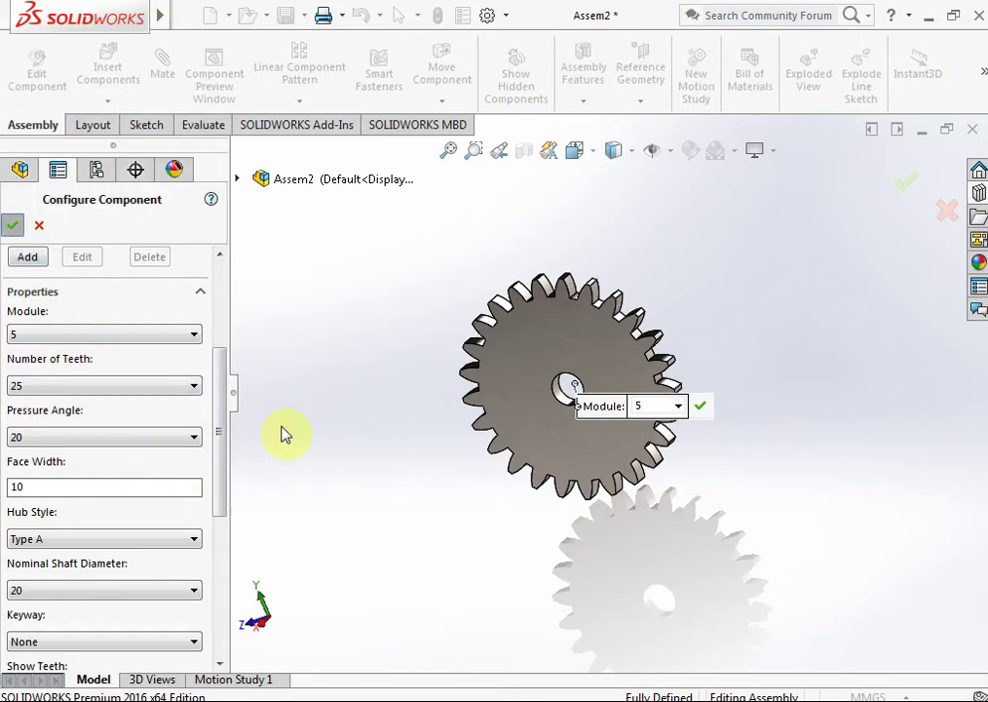
scroll(872, 404, down, 2)
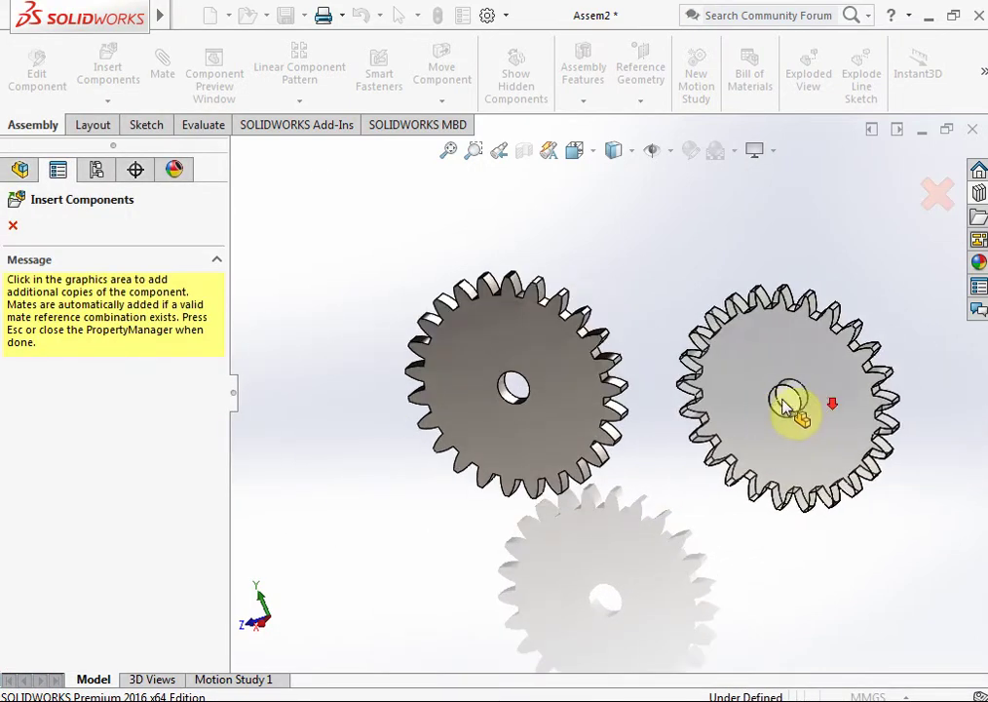
click(761, 412)
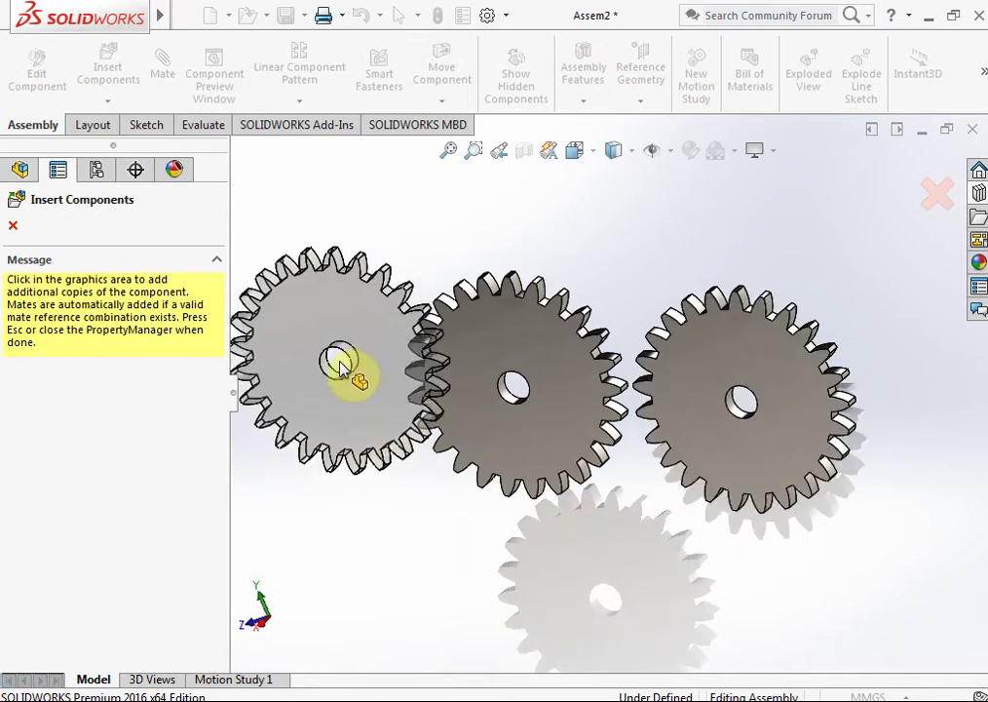
click(309, 410)
click(11, 227)
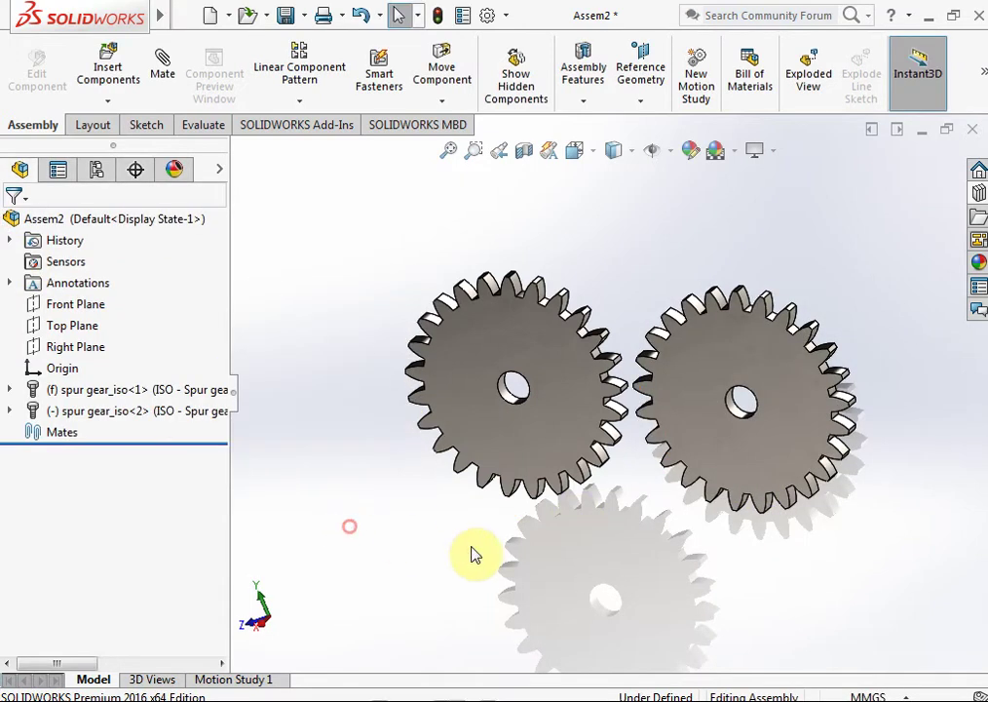
middle_drag(470, 552, 692, 537)
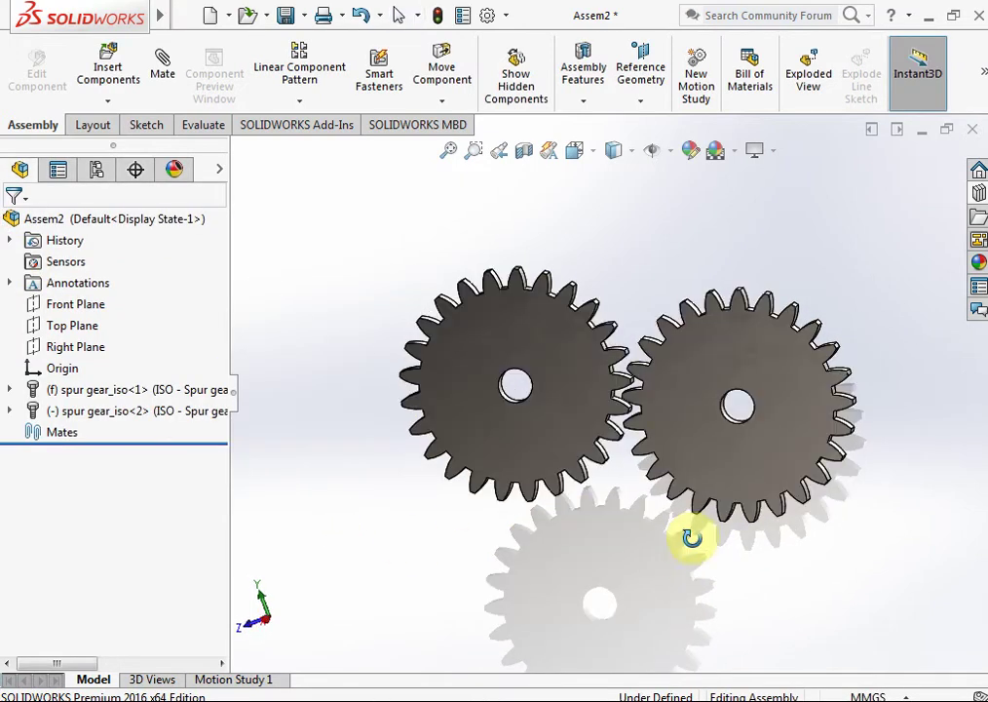
Step: Float the first gear and open the right gear's Toolbox component settings for editing
right_click(115, 395)
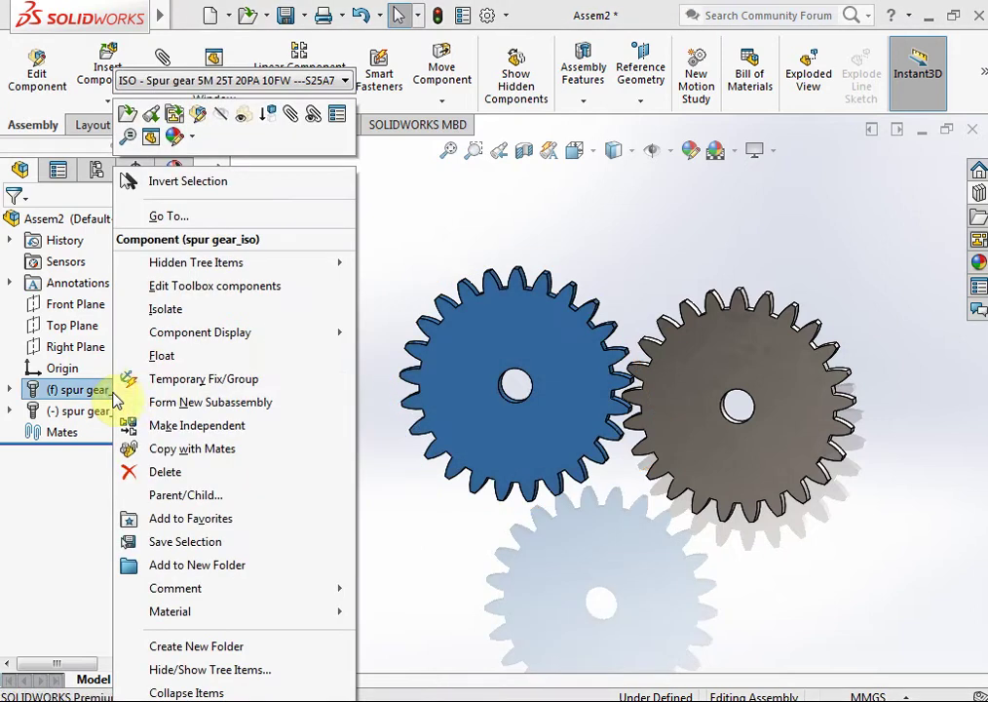
click(195, 357)
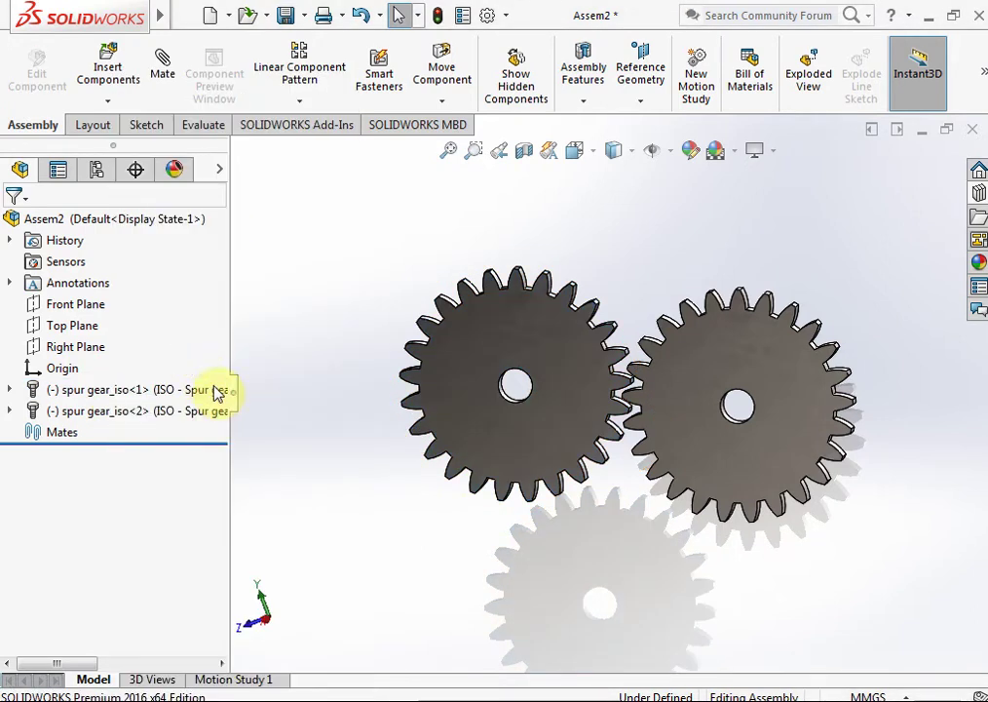
click(687, 377)
right_click(694, 379)
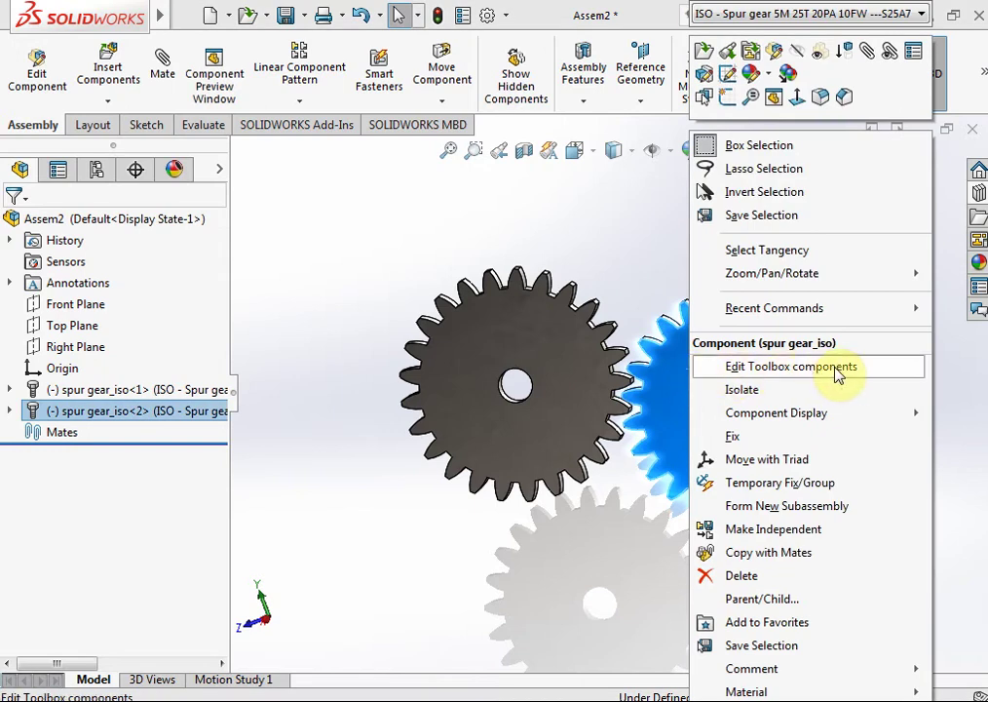
click(840, 375)
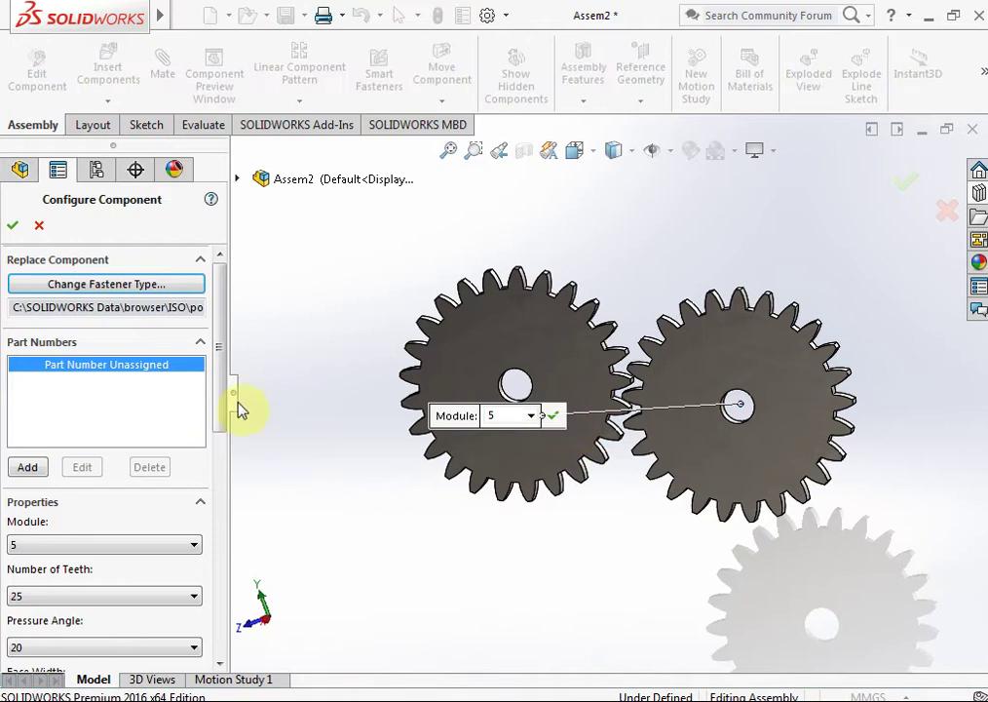
Step: Change the right-hand gear to 15 teeth, keeping module 5, and accept the change
drag(223, 393, 220, 452)
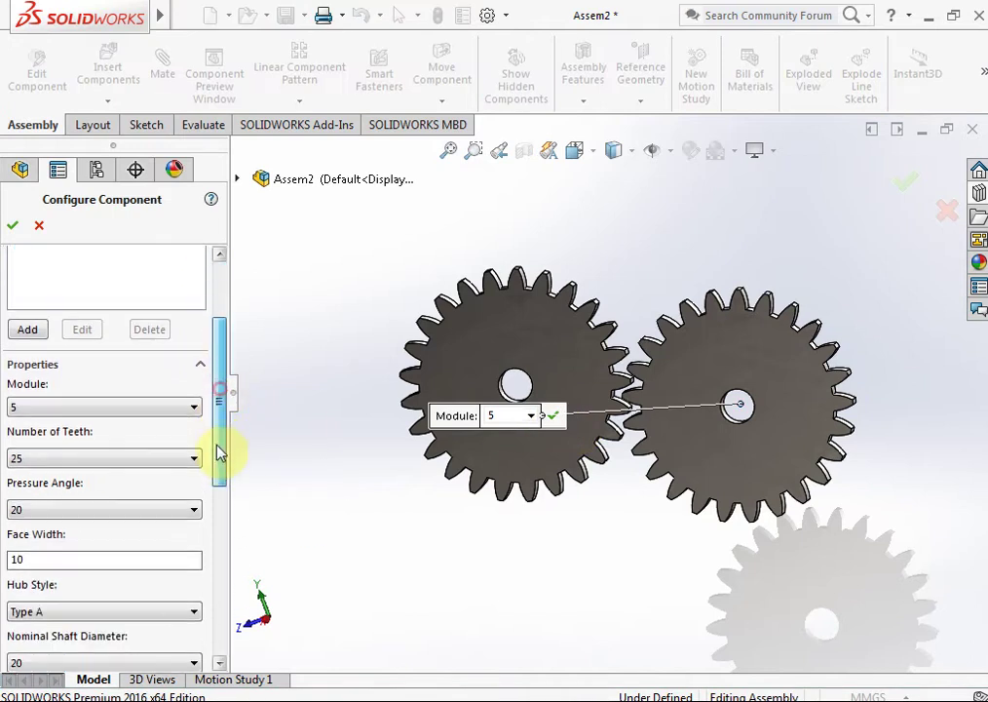
click(64, 460)
scroll(81, 350, up, 5)
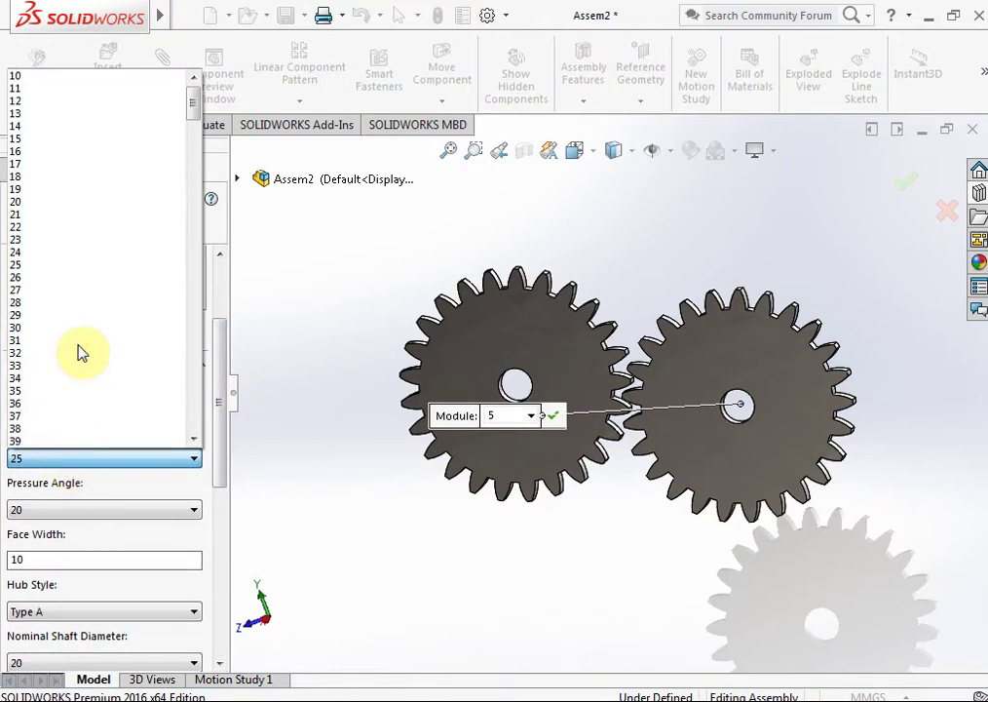
click(41, 100)
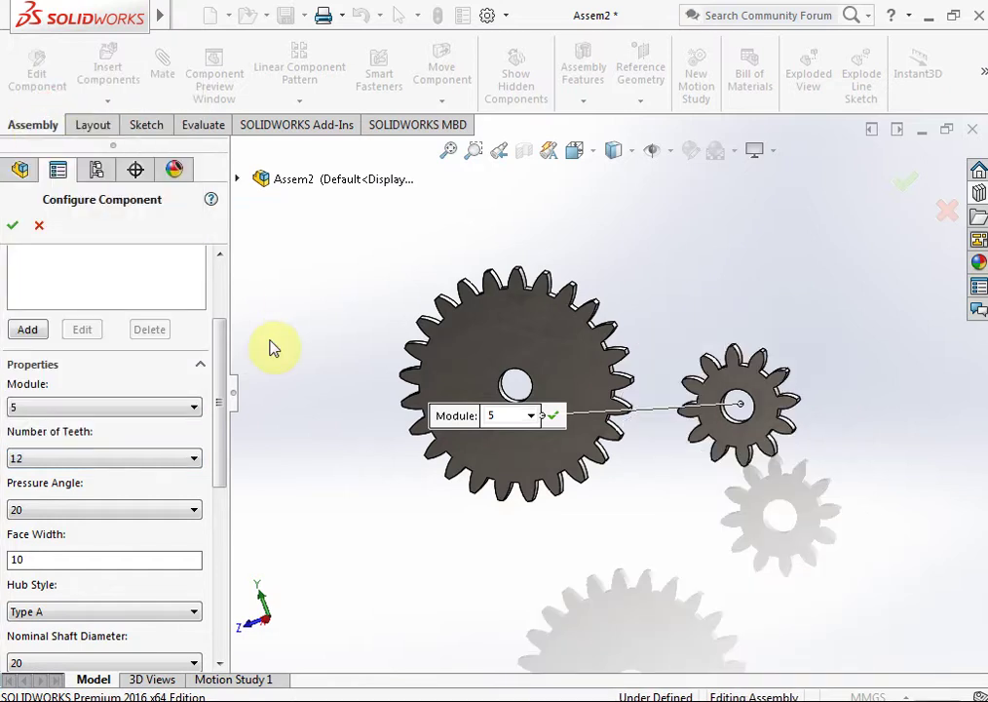
click(48, 457)
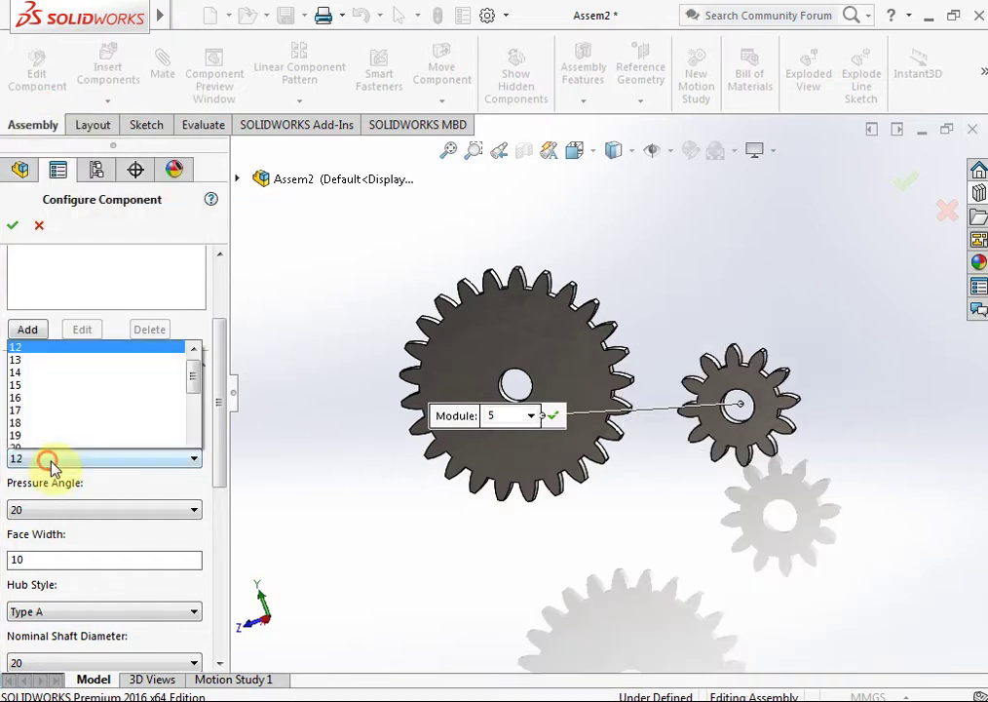
click(69, 114)
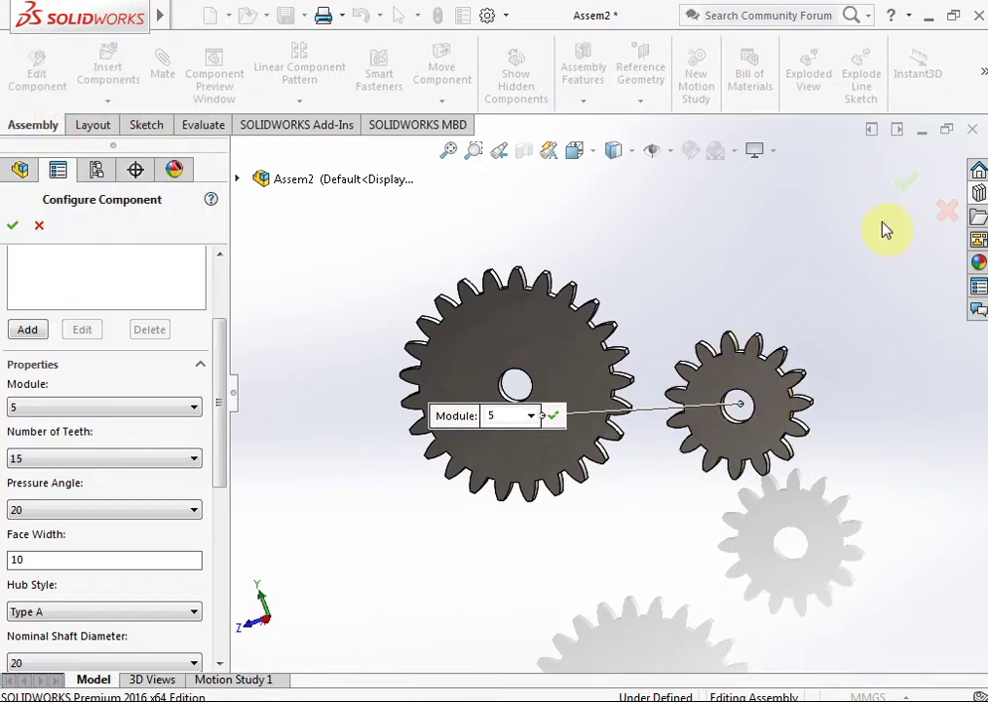
click(907, 185)
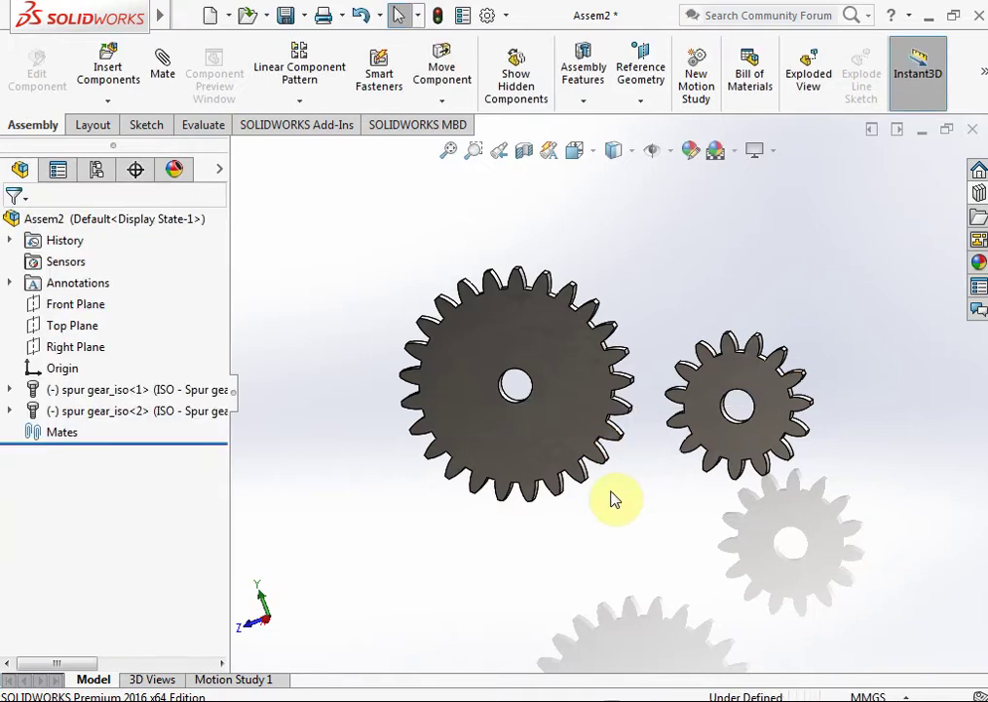
Step: Sketch on the Right Plane: draw one circle centred on the left gear and another to its right
click(88, 346)
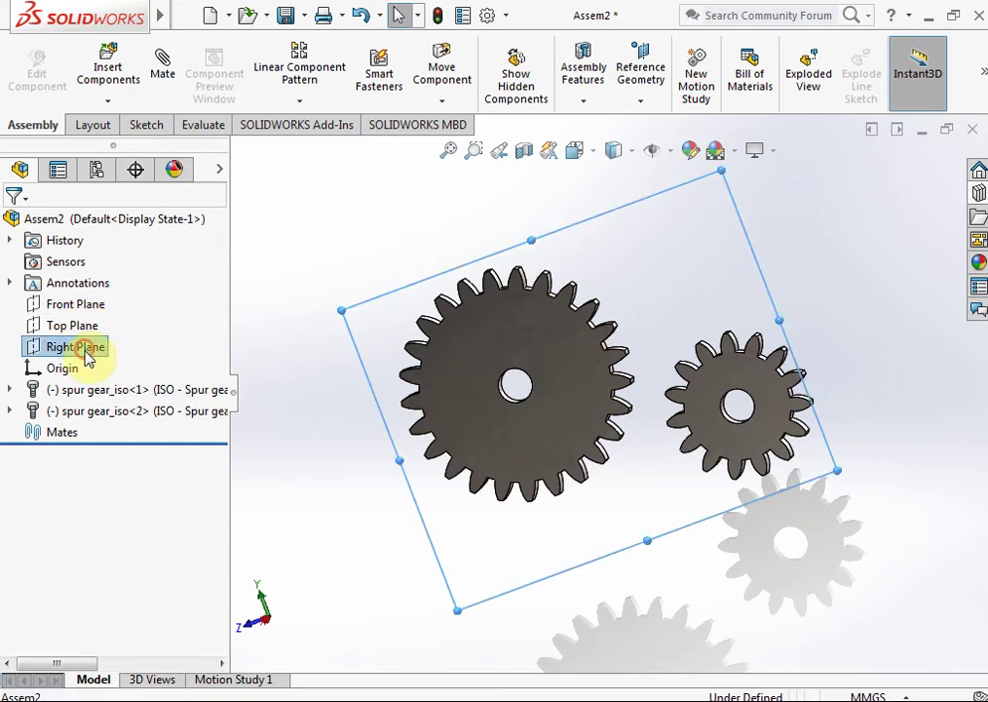
click(100, 324)
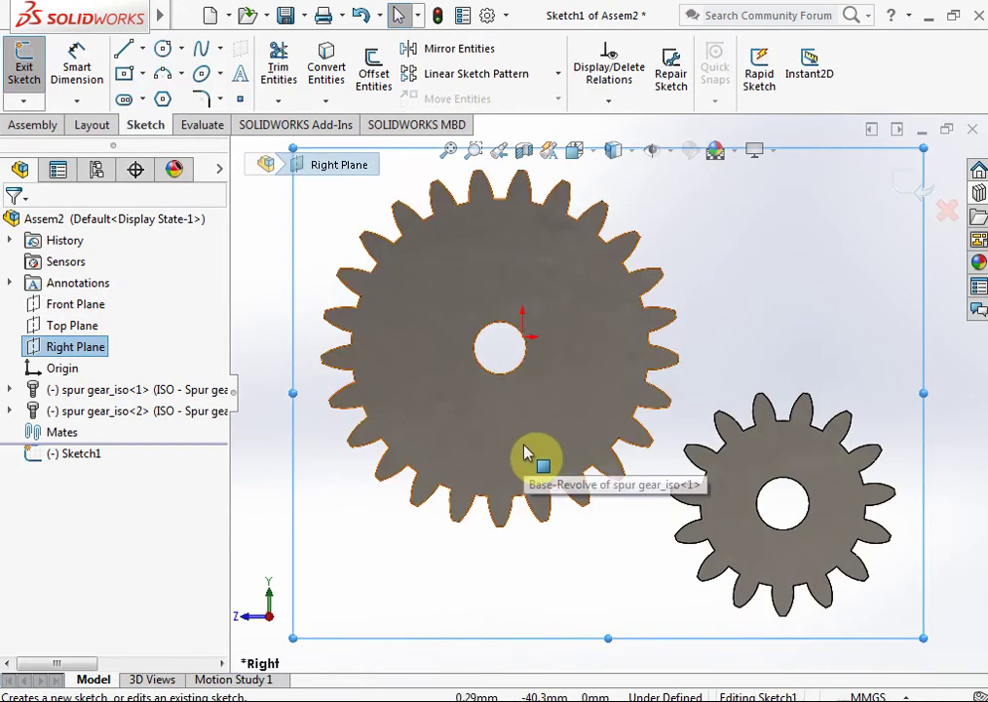
click(265, 275)
scroll(534, 352, down, 3)
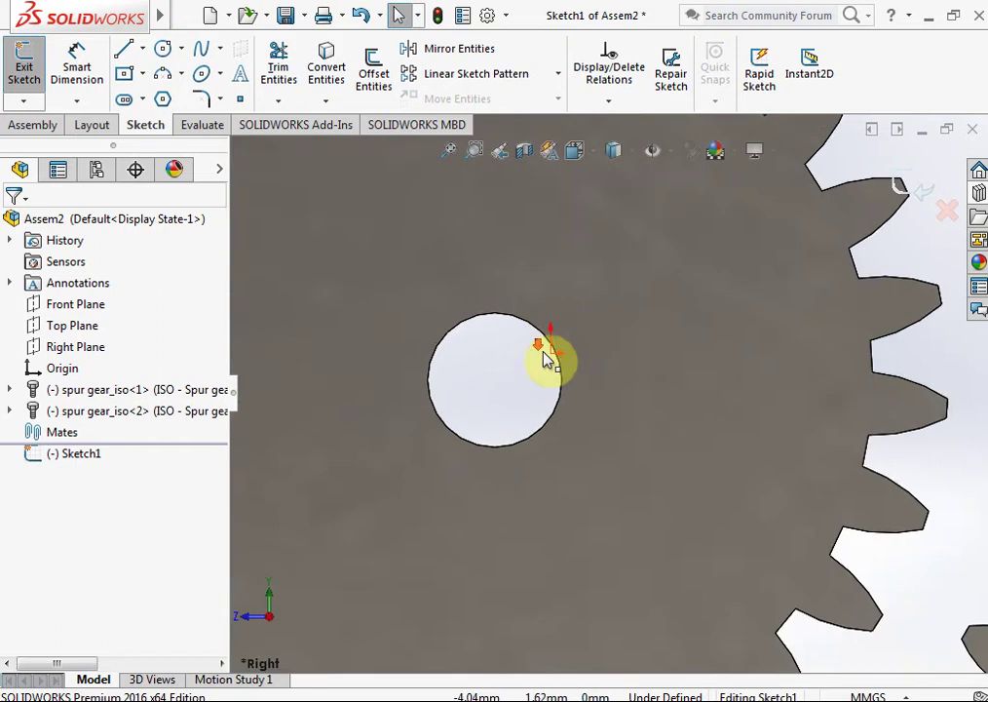
scroll(547, 359, down, 3)
click(162, 51)
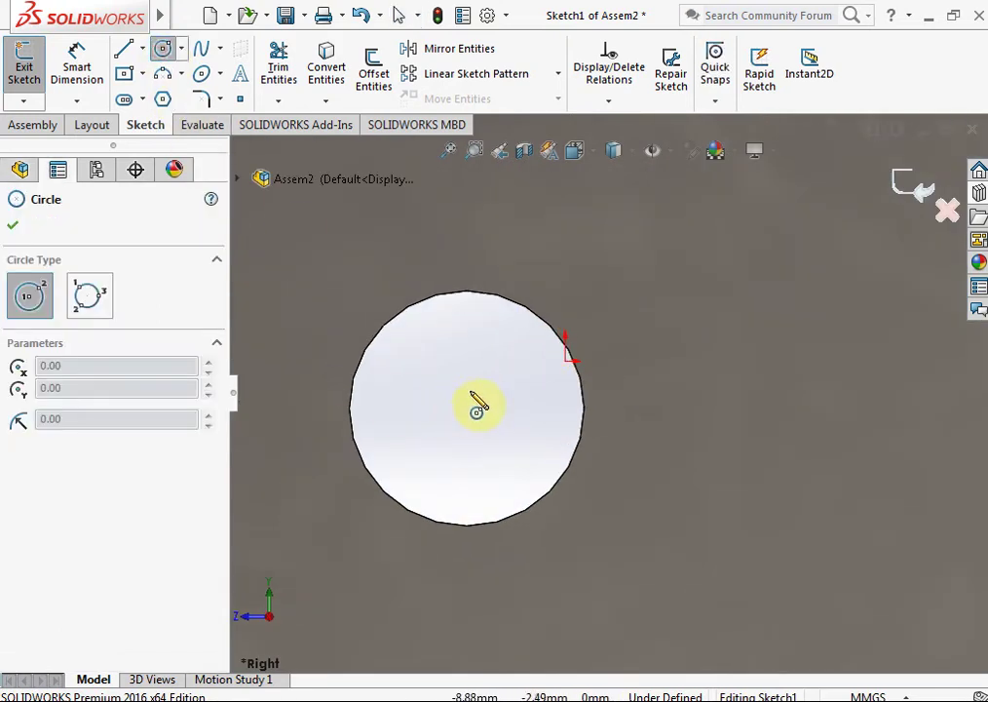
click(574, 385)
scroll(578, 390, up, 5)
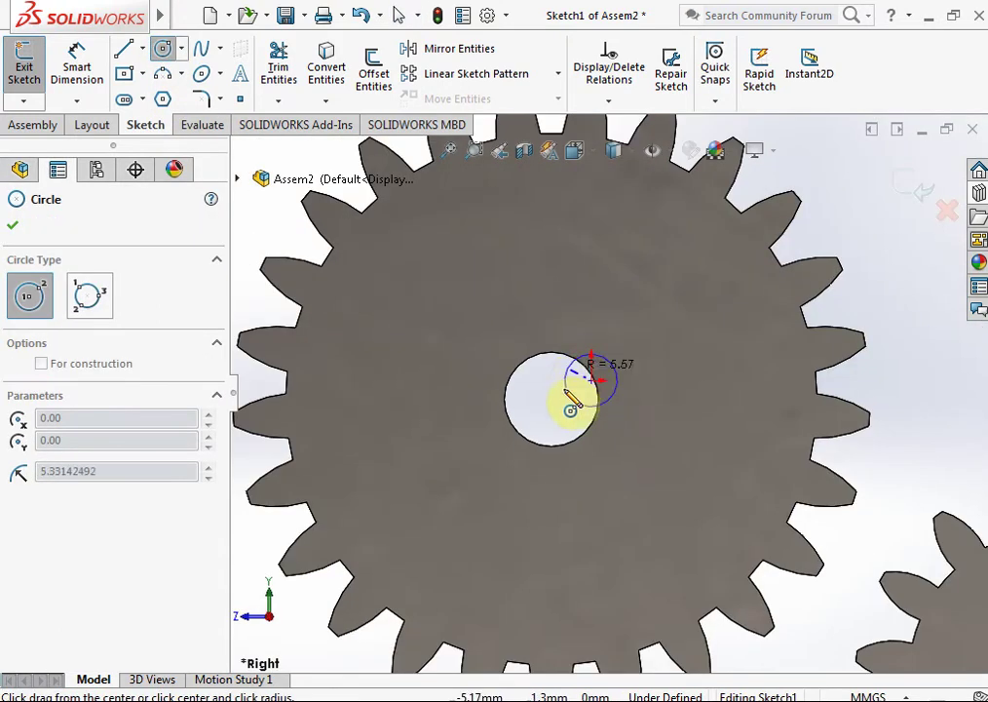
click(432, 466)
scroll(701, 438, up, 4)
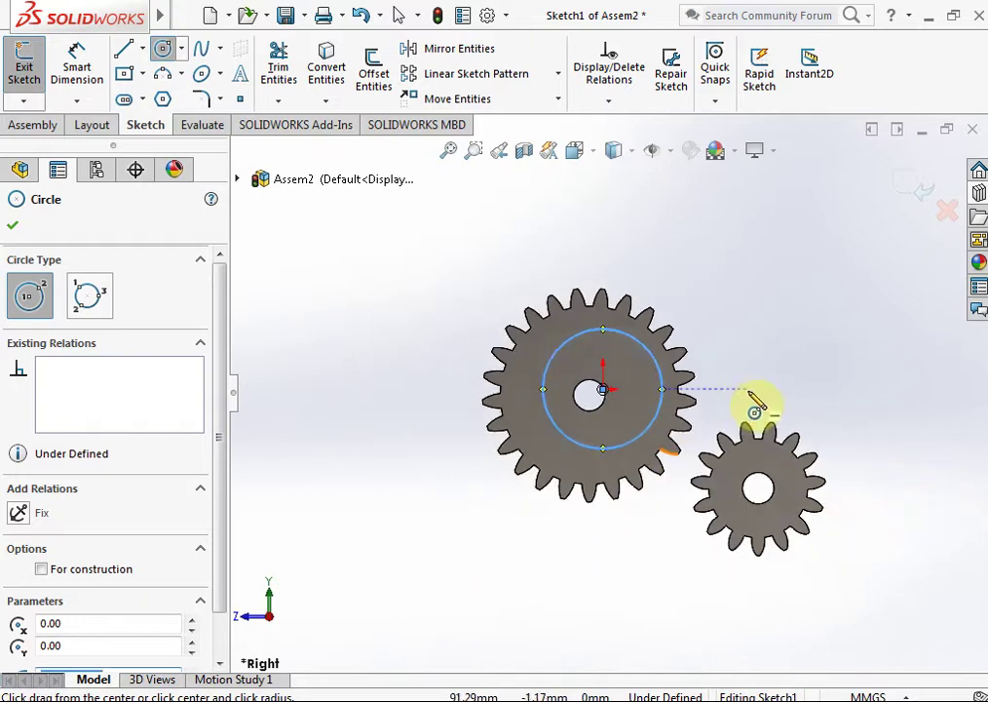
scroll(753, 409, down, 2)
click(697, 387)
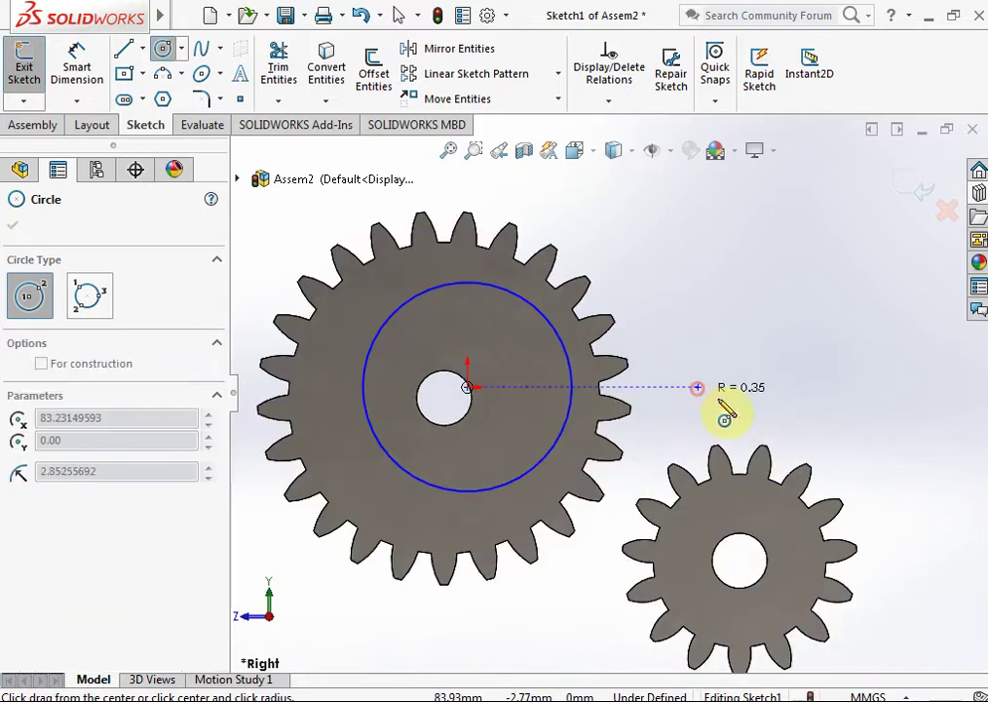
click(784, 400)
Step: Dimension the large circle as 25*5 (Ø125) and the small circle as Ø75
click(77, 60)
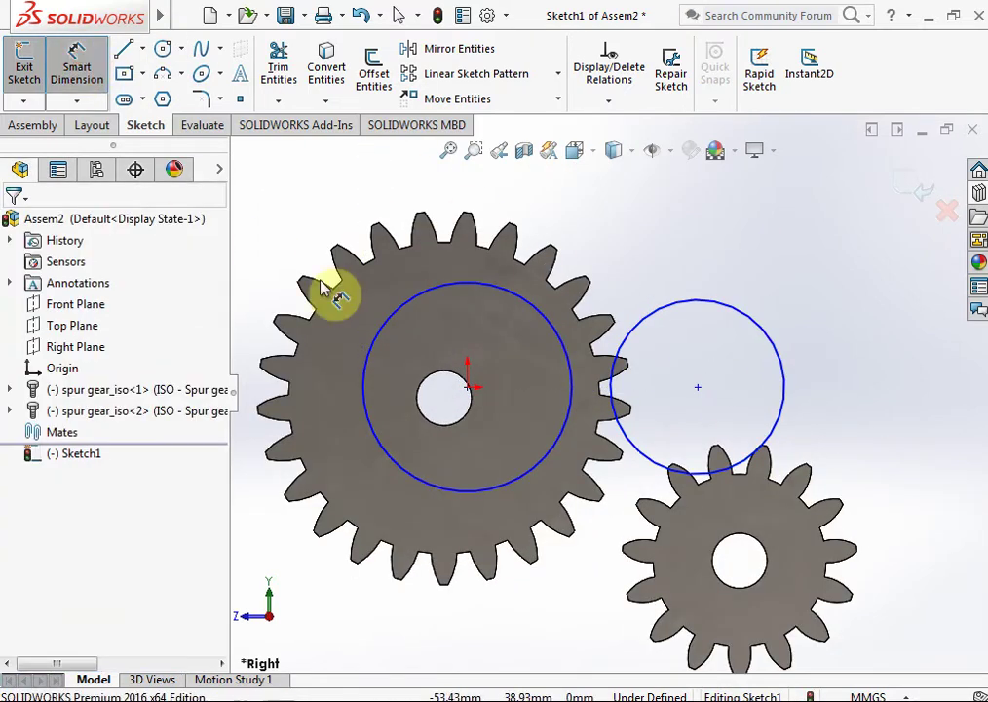
click(469, 283)
click(478, 203)
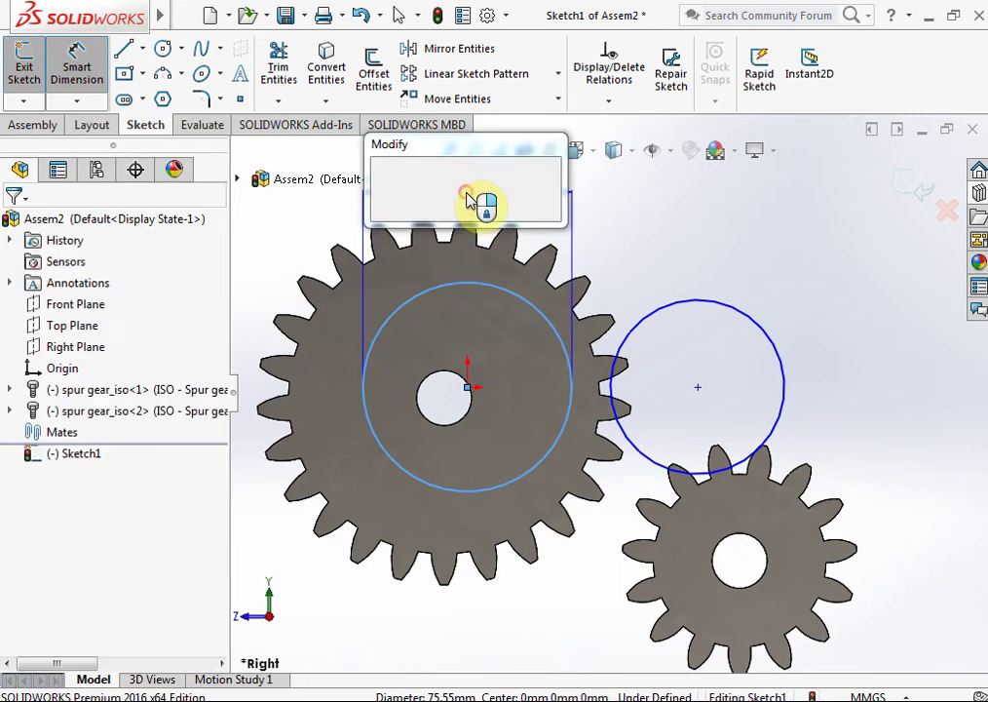
text(25*5)
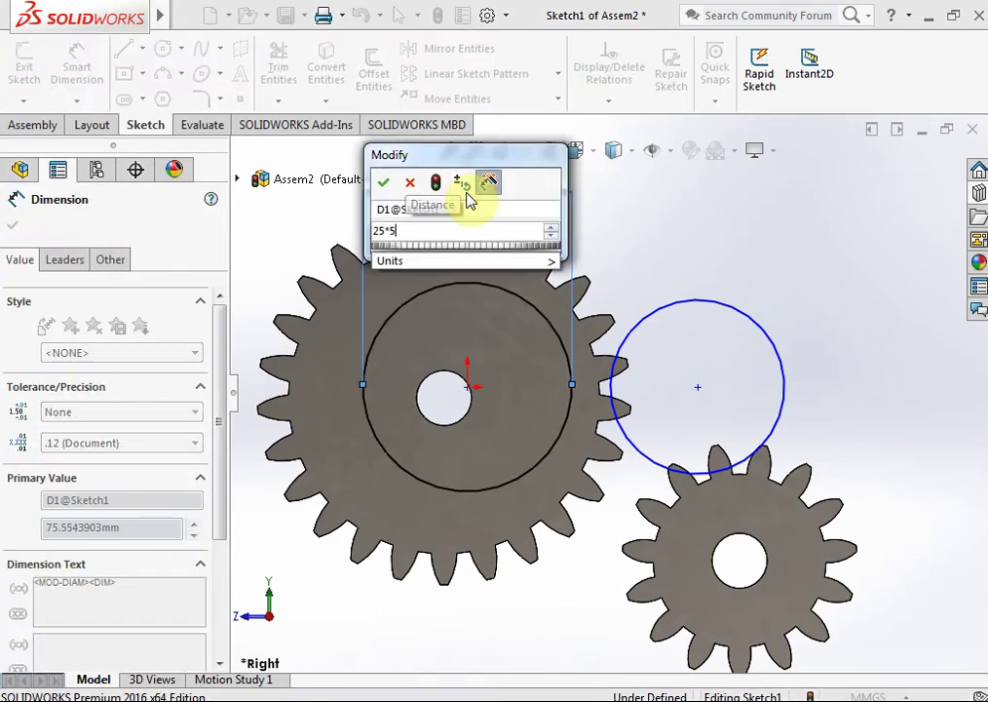
key(Return)
key(z)
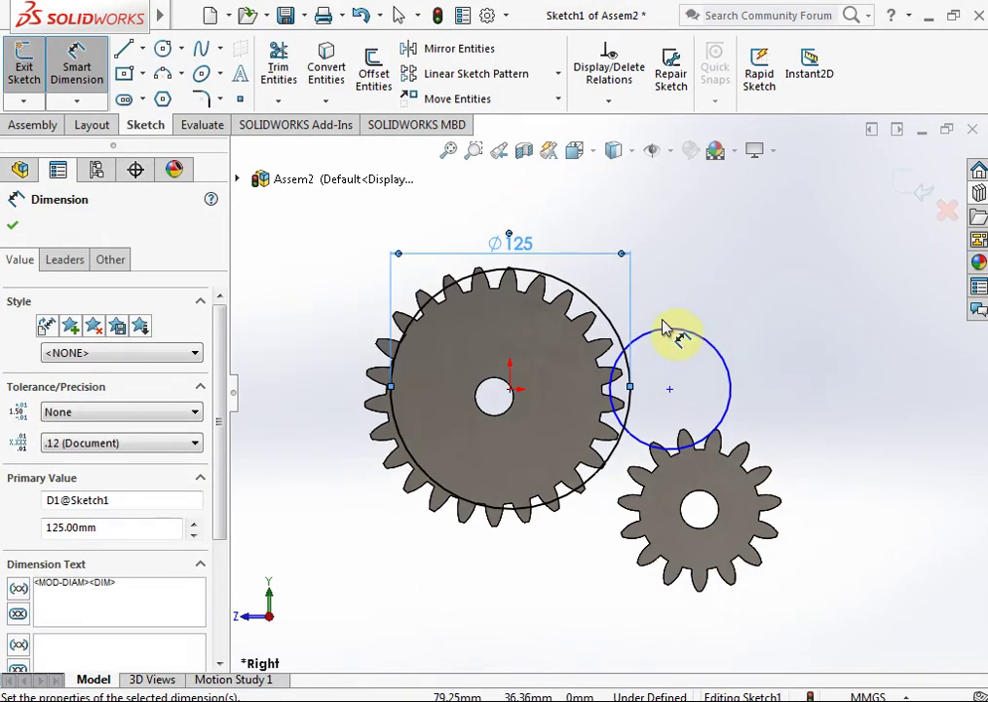
click(671, 335)
click(686, 317)
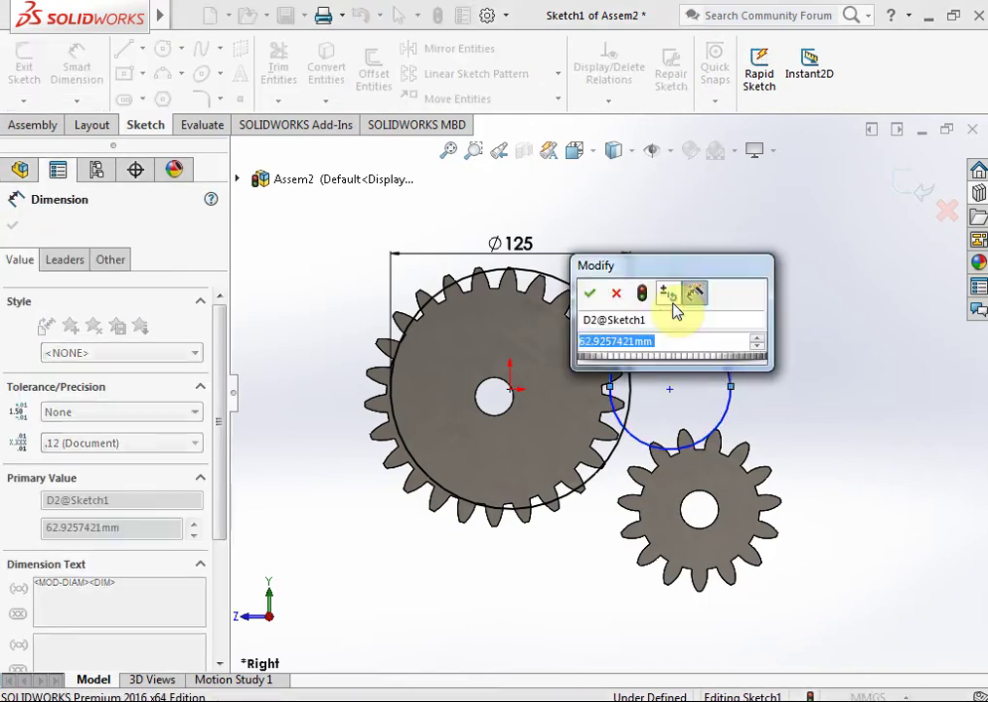
text(19*5)
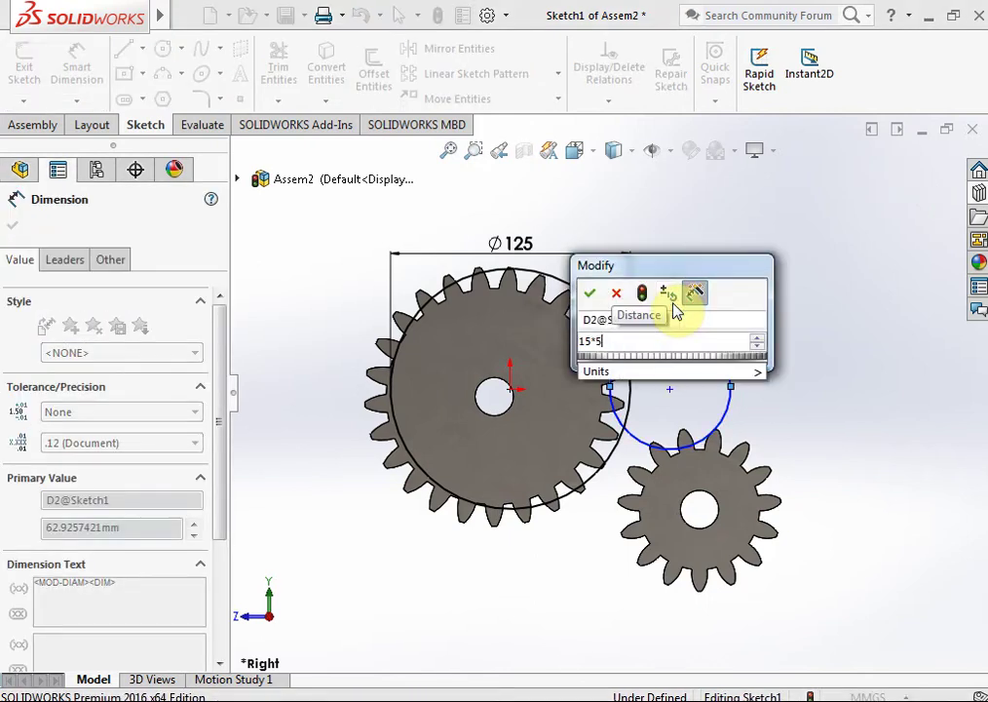
key(Return)
click(854, 435)
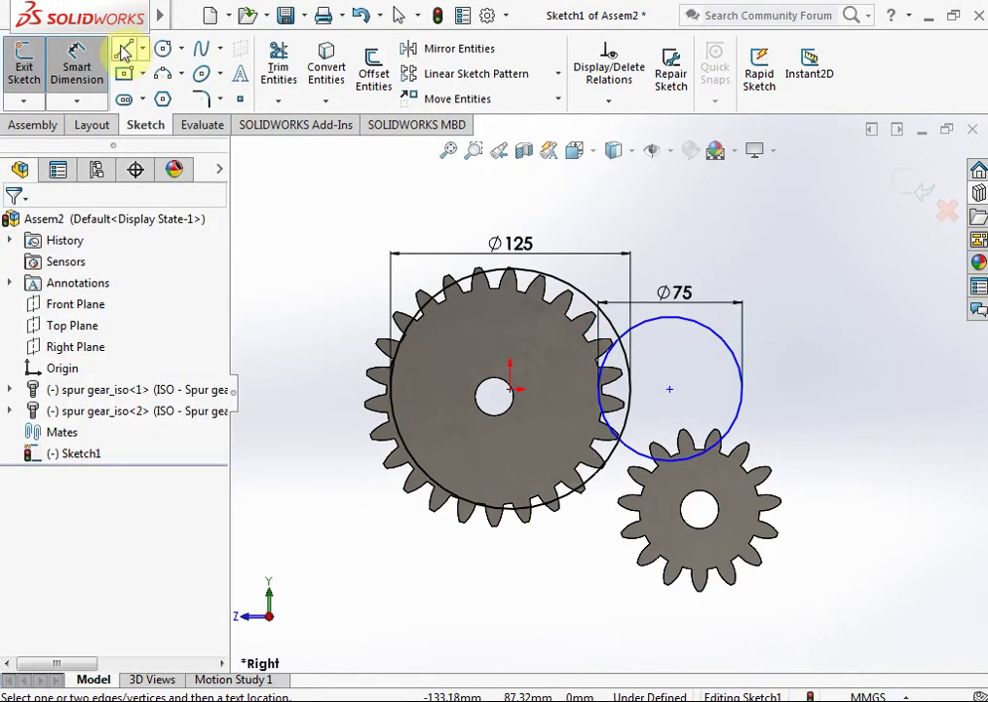
Step: Draw a construction centreline from the small circle's centre to the large gear's centre
click(143, 50)
click(146, 94)
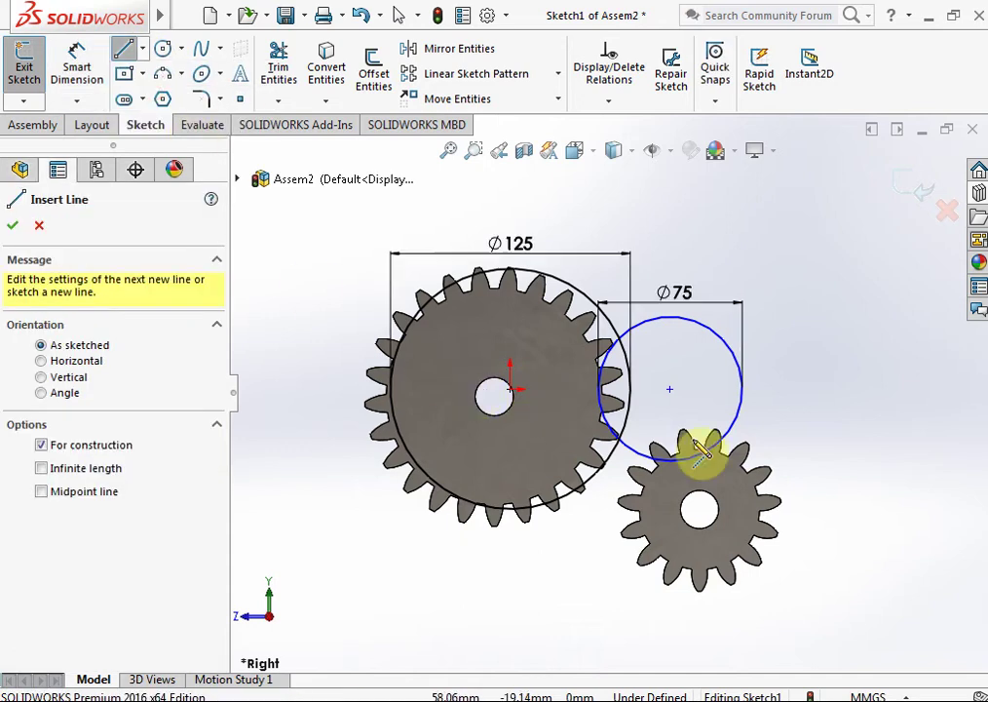
click(669, 390)
scroll(531, 417, down, 3)
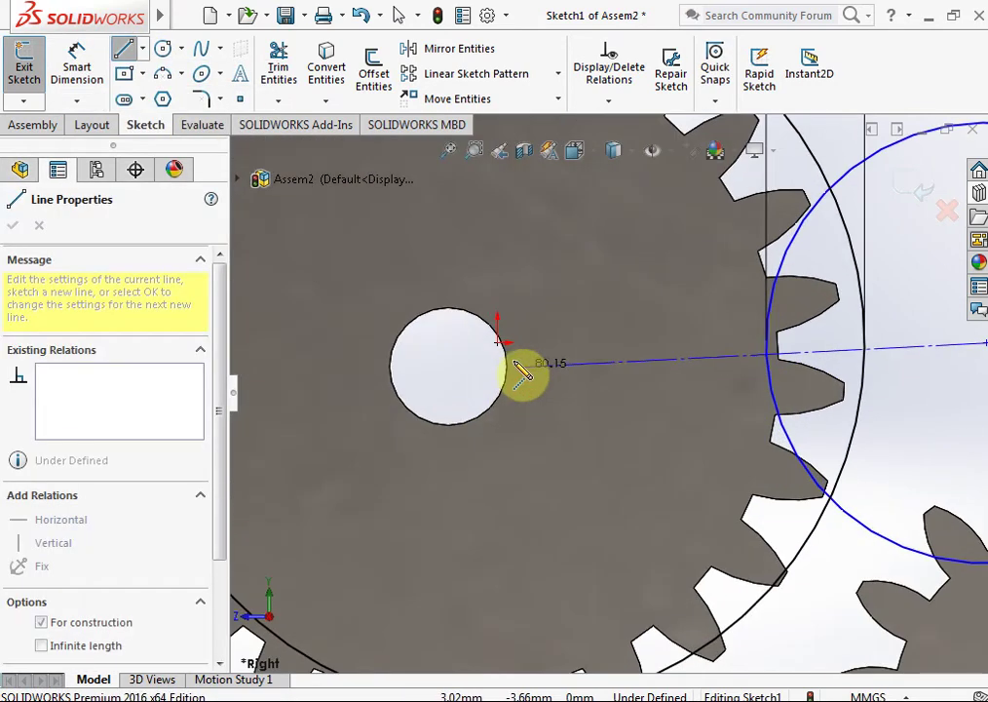
click(496, 345)
scroll(613, 469, up, 3)
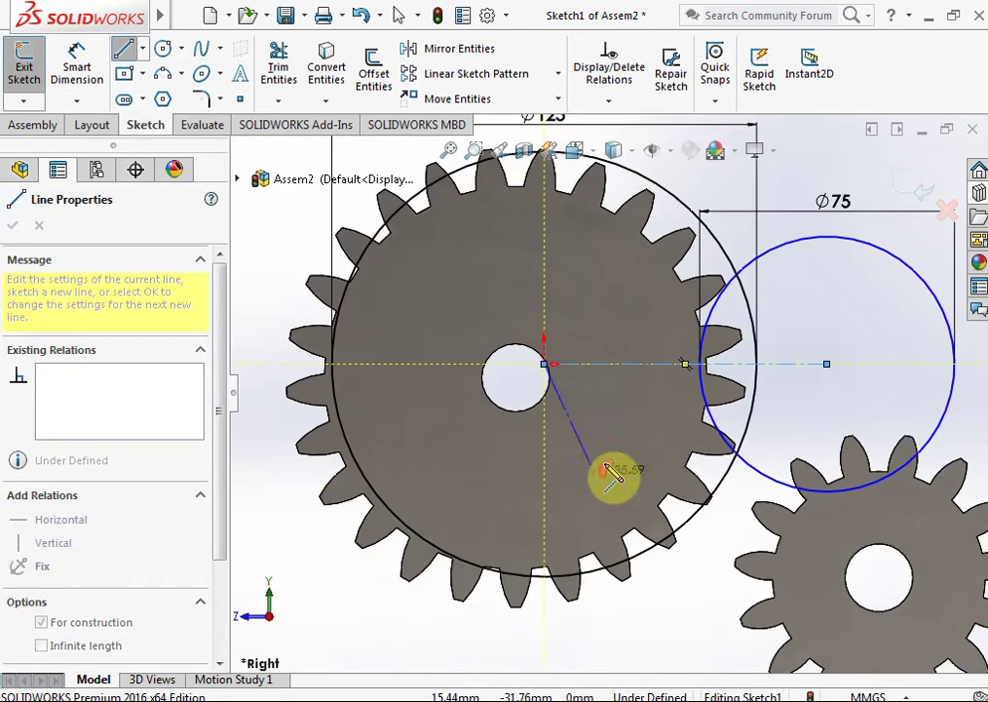
key(Escape)
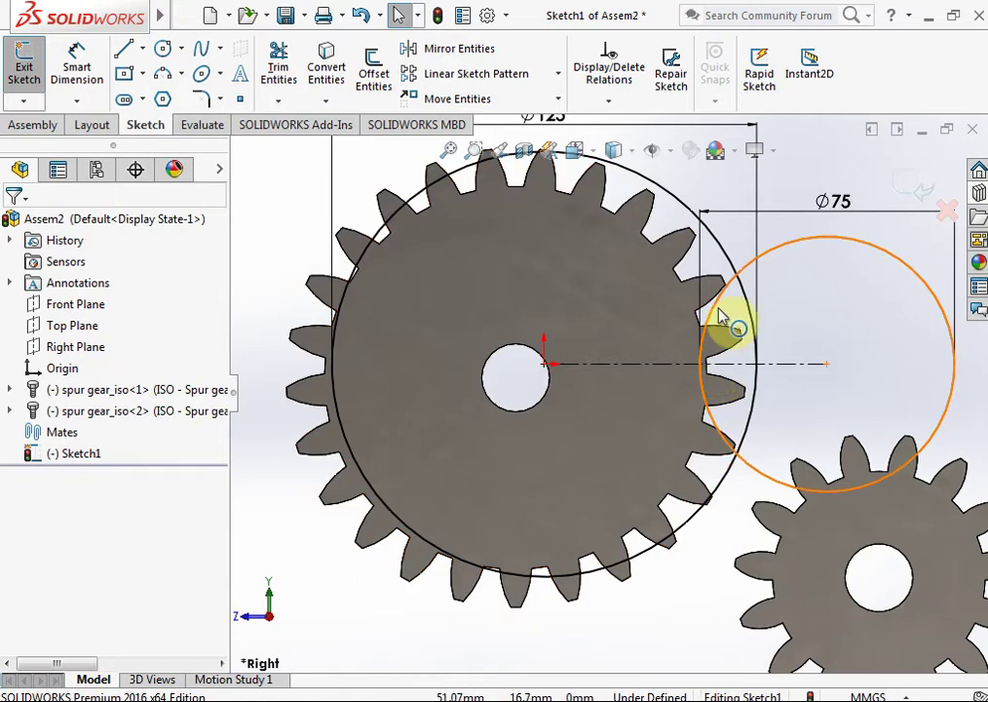
Step: Make the Ø75 circle tangent to the Ø125 circle
click(723, 288)
ctrl+click(723, 251)
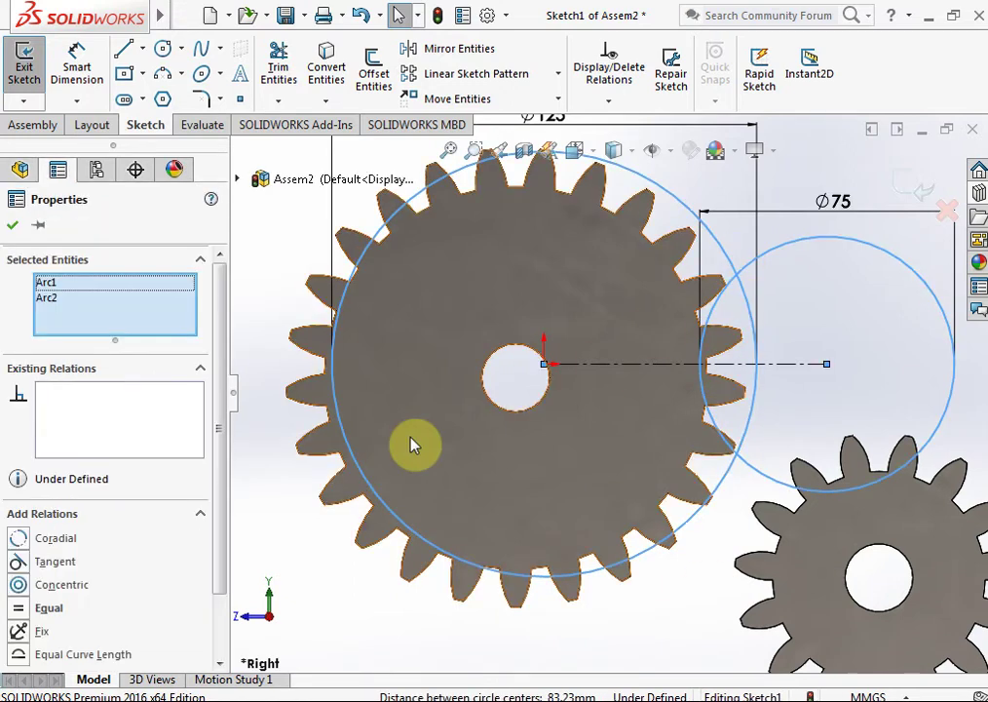
click(23, 562)
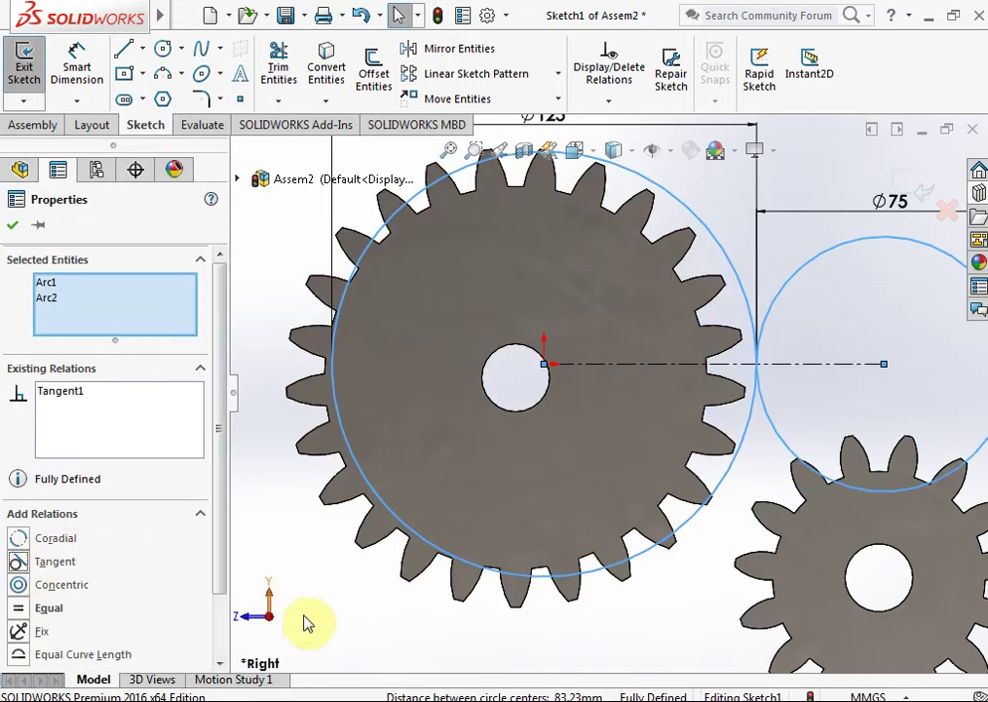
click(377, 630)
Step: Exit the sketch and move the large gear upper left and the small gear right
key(f)
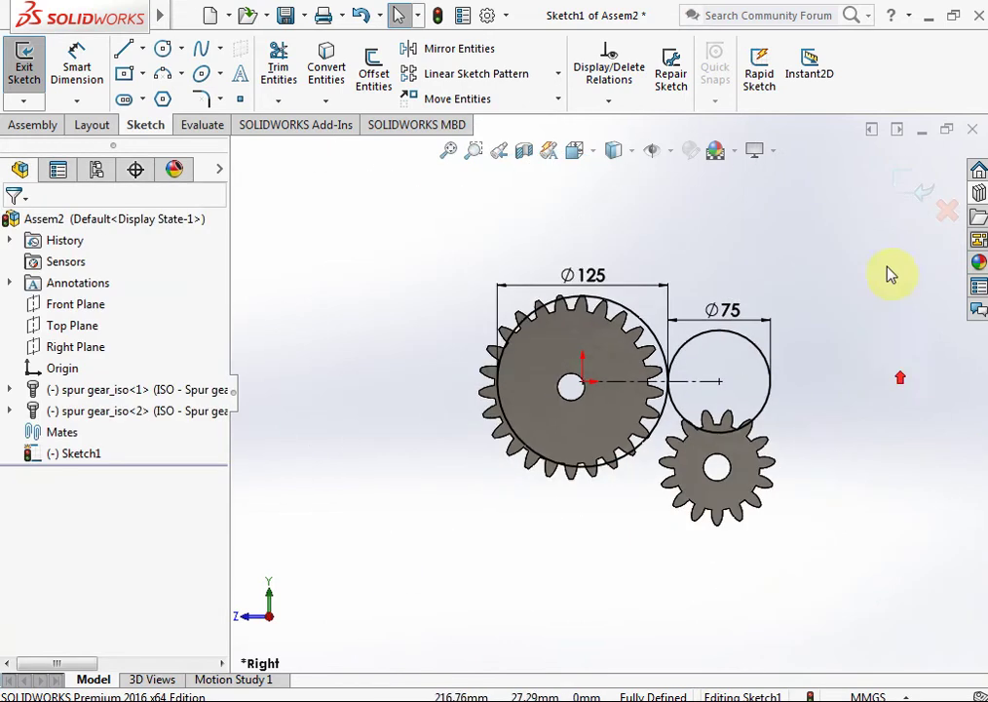
click(901, 190)
mouse_move(881, 215)
middle_down()
mouse_move(672, 440)
mouse_move(675, 513)
mouse_move(712, 498)
mouse_move(723, 513)
middle_up()
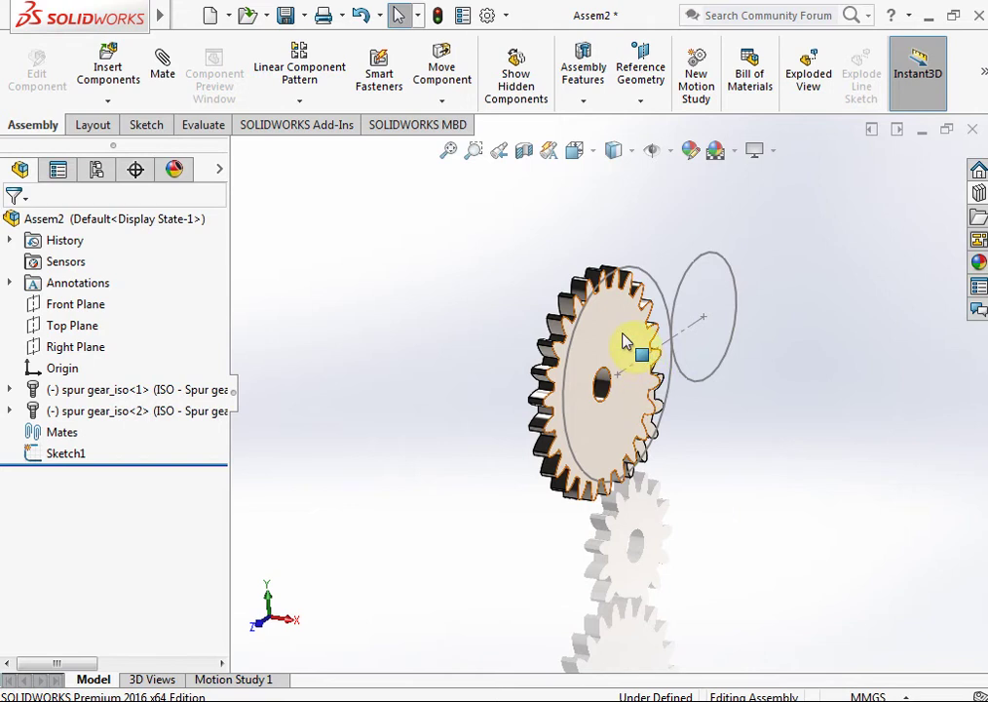
mouse_move(598, 387)
mouse_down()
mouse_move(552, 489)
mouse_move(578, 225)
mouse_move(360, 430)
mouse_move(373, 305)
mouse_up()
mouse_move(663, 429)
mouse_down()
mouse_move(654, 388)
mouse_move(576, 456)
mouse_move(762, 346)
mouse_move(831, 425)
mouse_up()
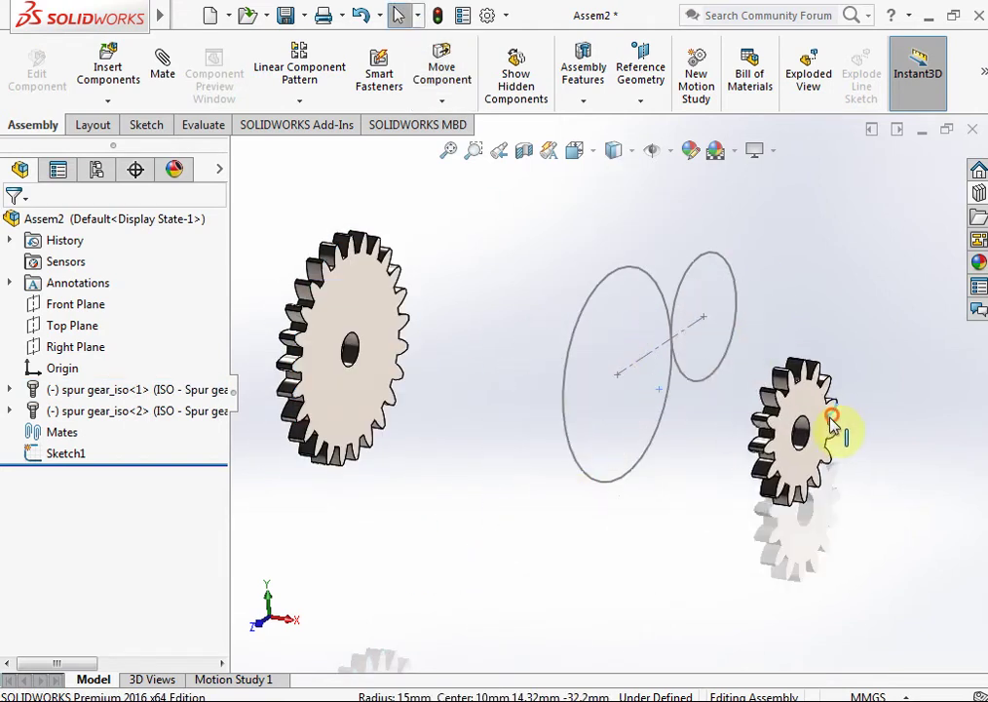
Step: Mate the large gear concentric and coincident with the Ø125 sketch circle
click(162, 76)
click(352, 354)
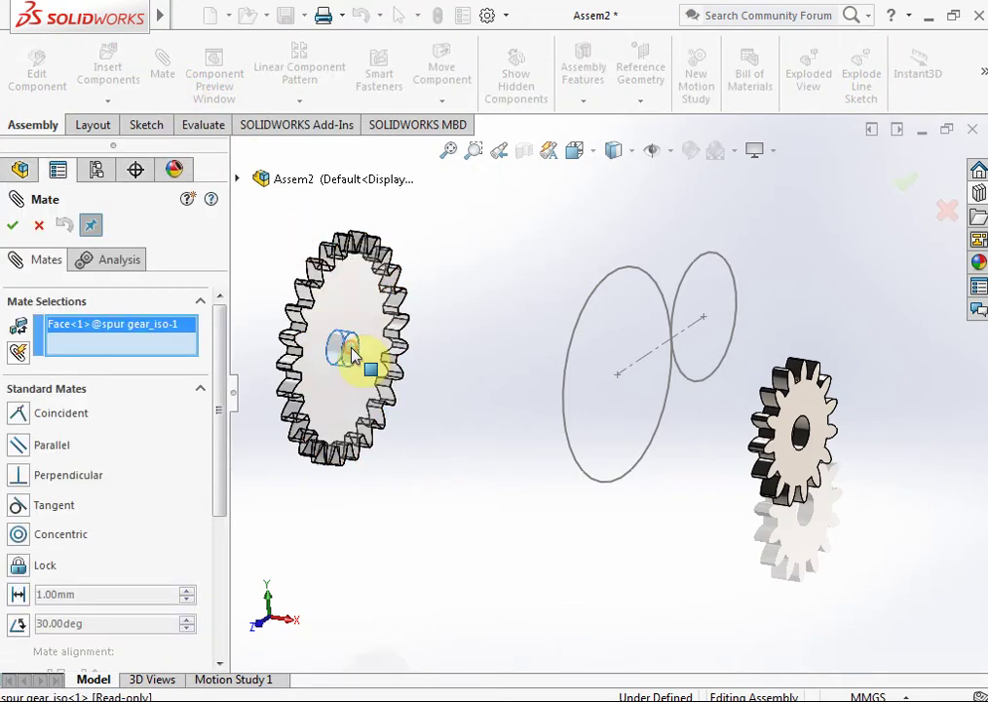
click(569, 369)
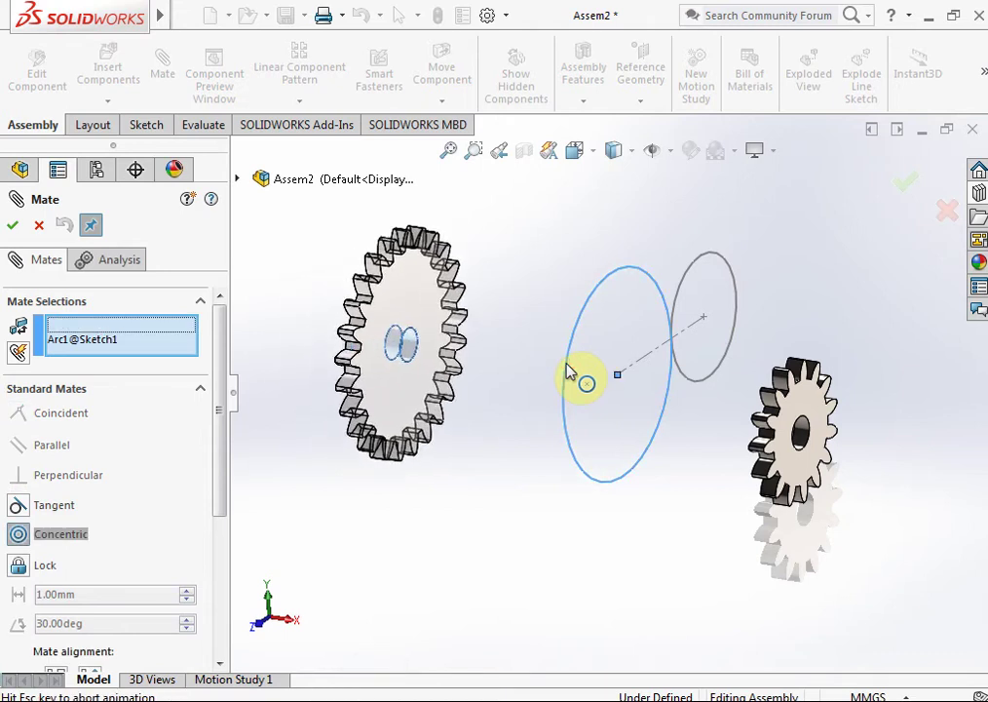
click(718, 320)
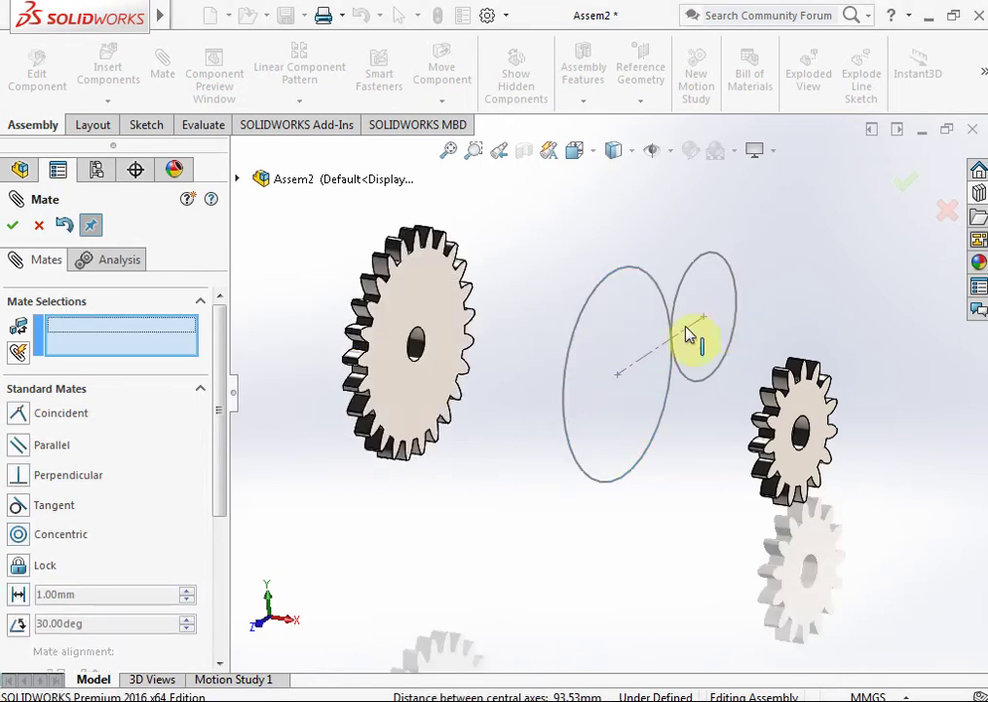
click(585, 325)
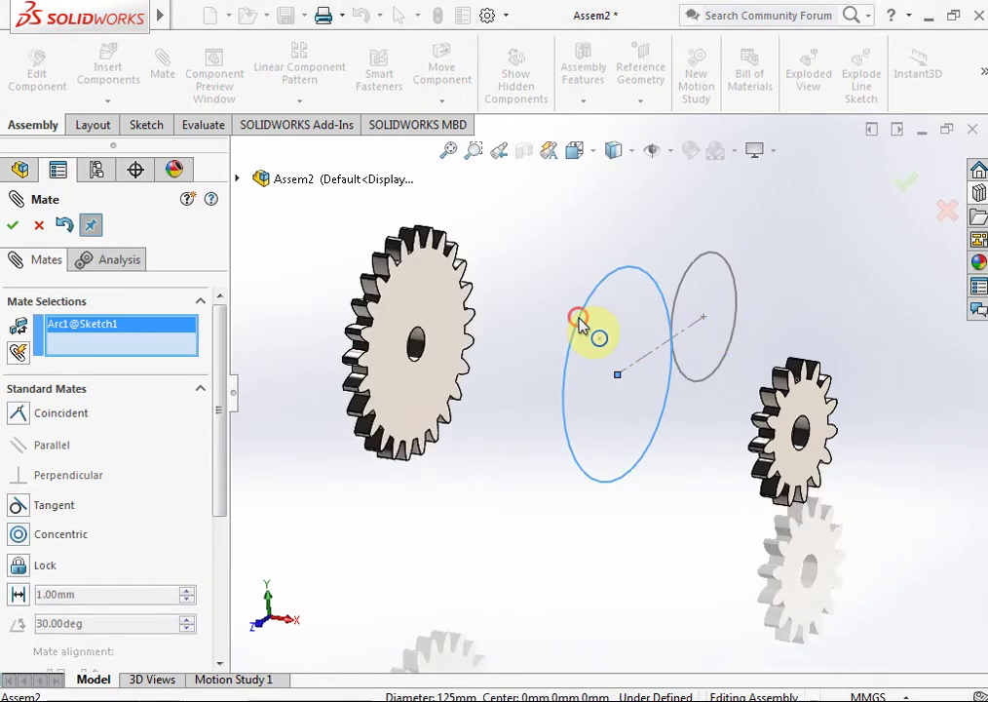
click(409, 292)
click(386, 242)
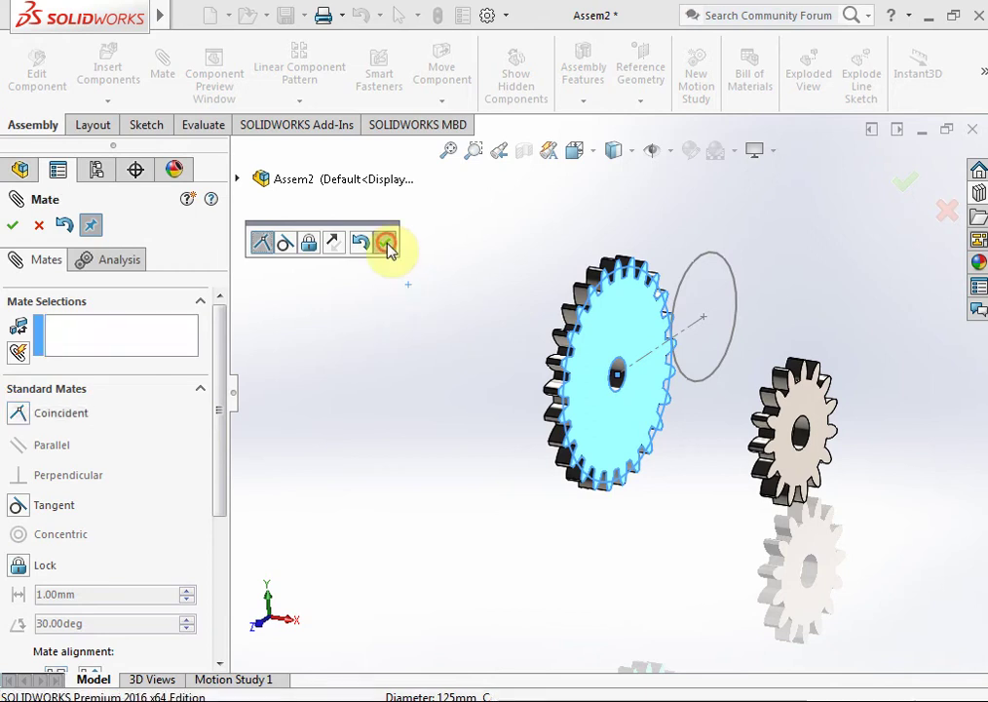
Step: Mate the small gear concentric and coincident with the Ø75 sketch circle
click(803, 439)
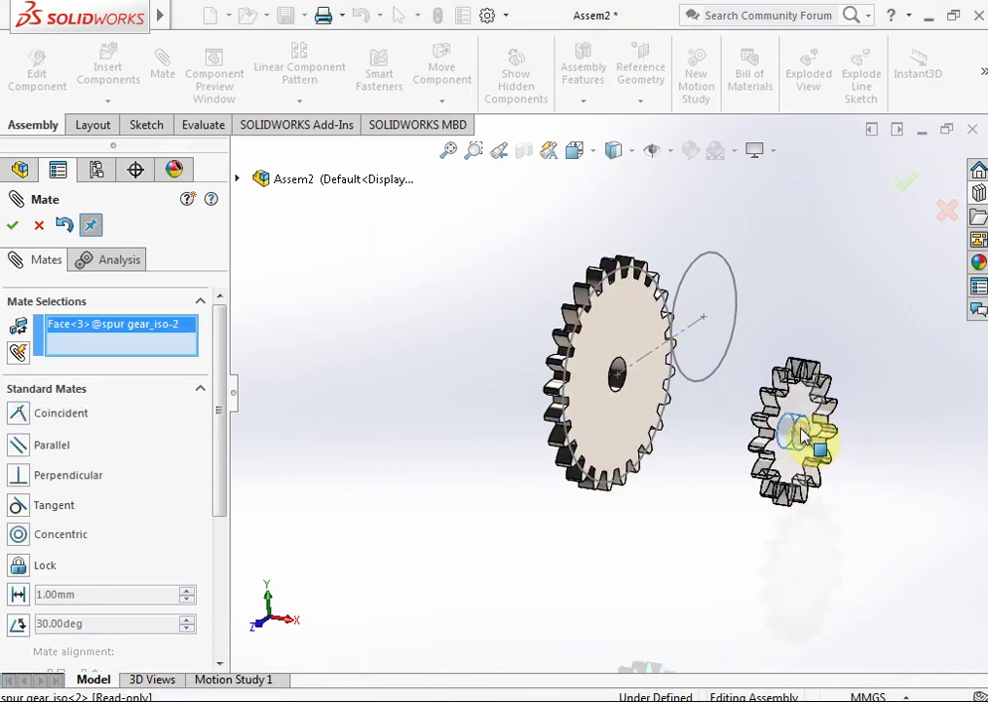
click(689, 273)
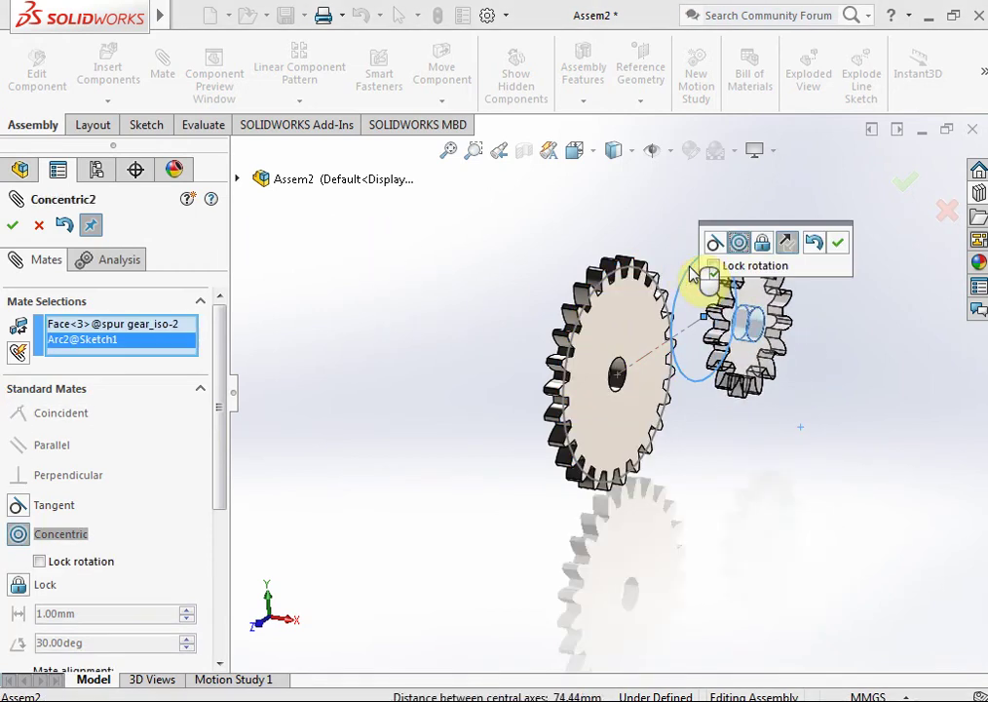
click(839, 244)
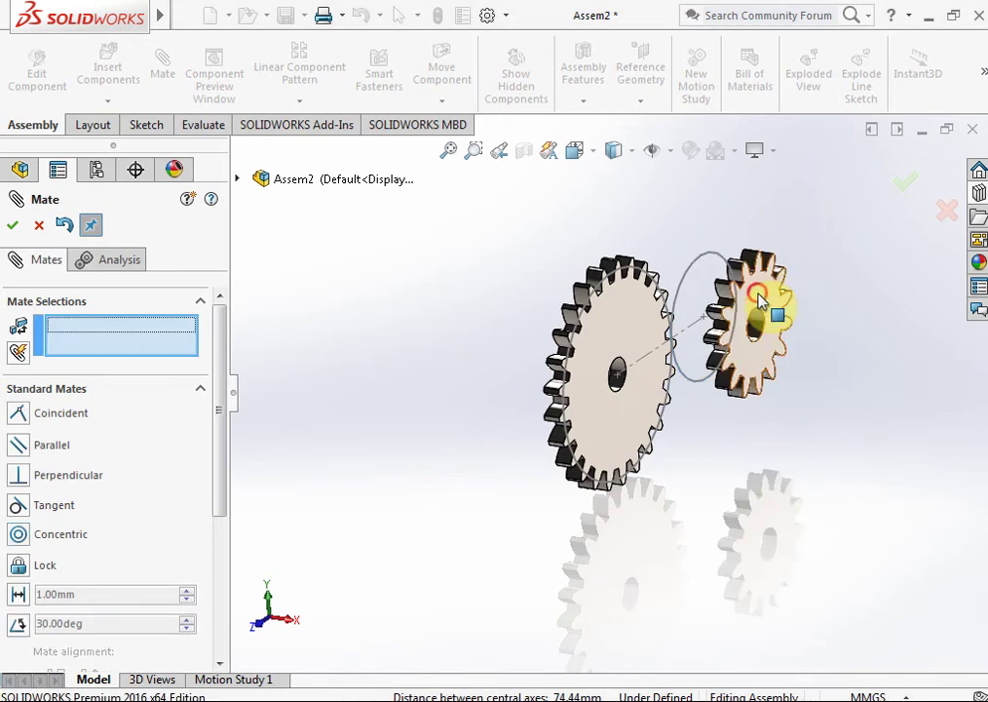
click(759, 302)
click(700, 268)
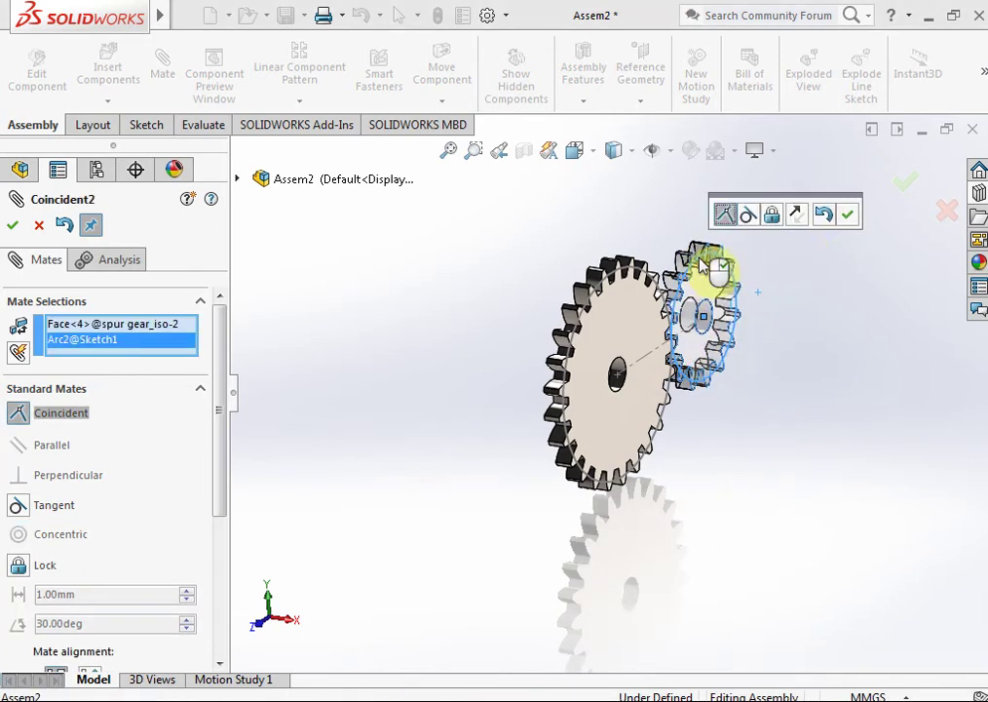
click(849, 216)
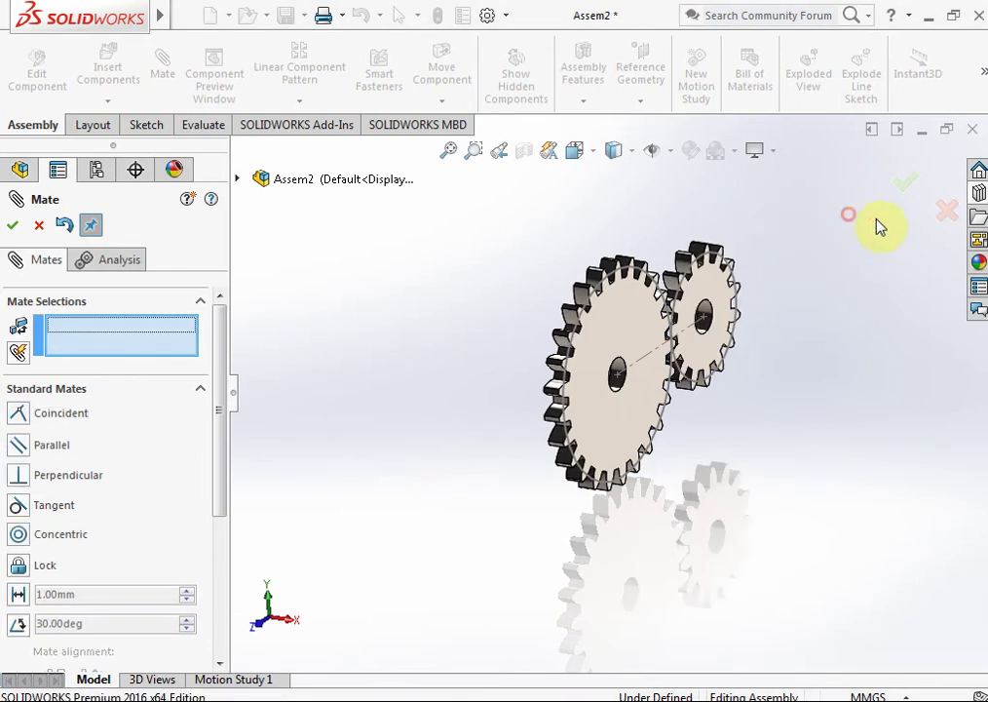
click(950, 213)
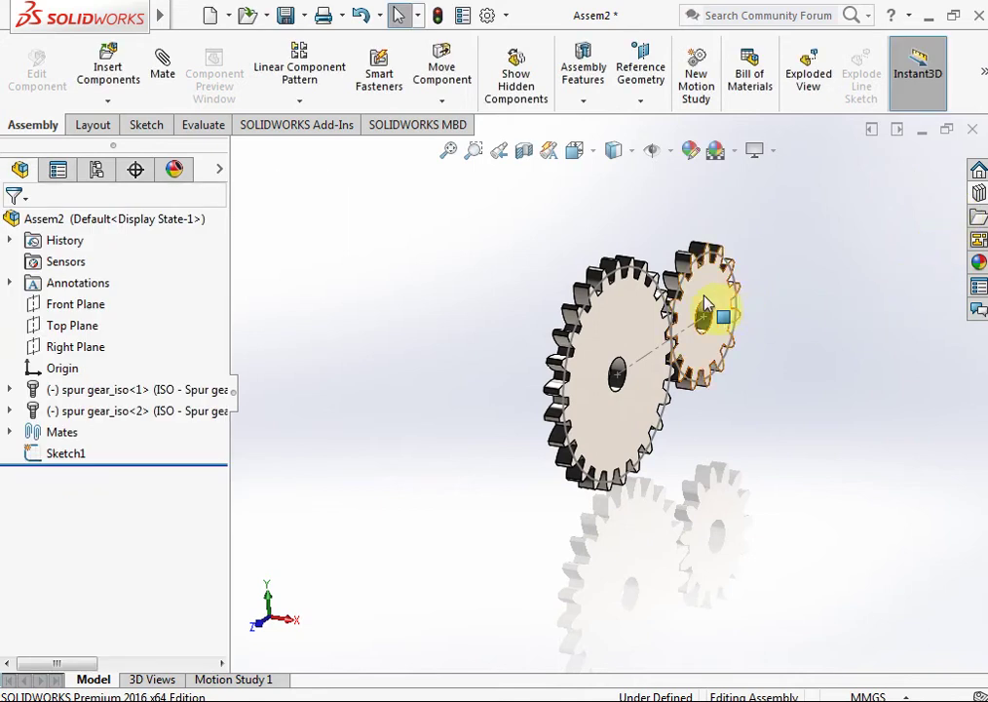
Step: View the gears face-on using Normal To on the large gear
click(622, 318)
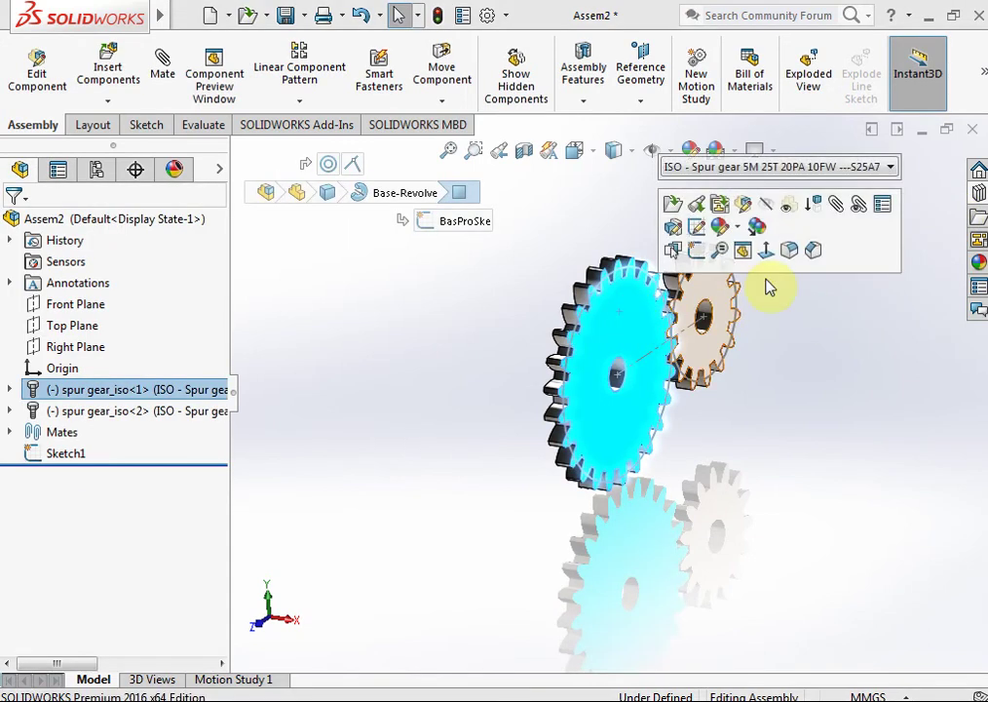
click(767, 256)
click(694, 258)
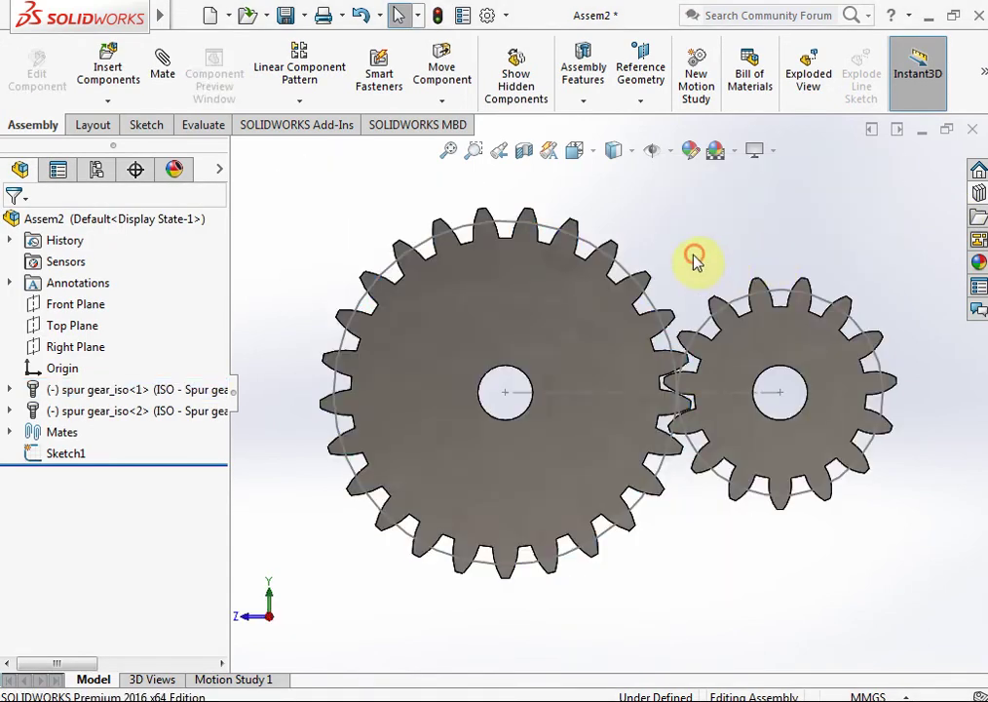
Step: Hide the pitch-circle sketch, zoom to check the mesh, and begin a new mate
click(652, 309)
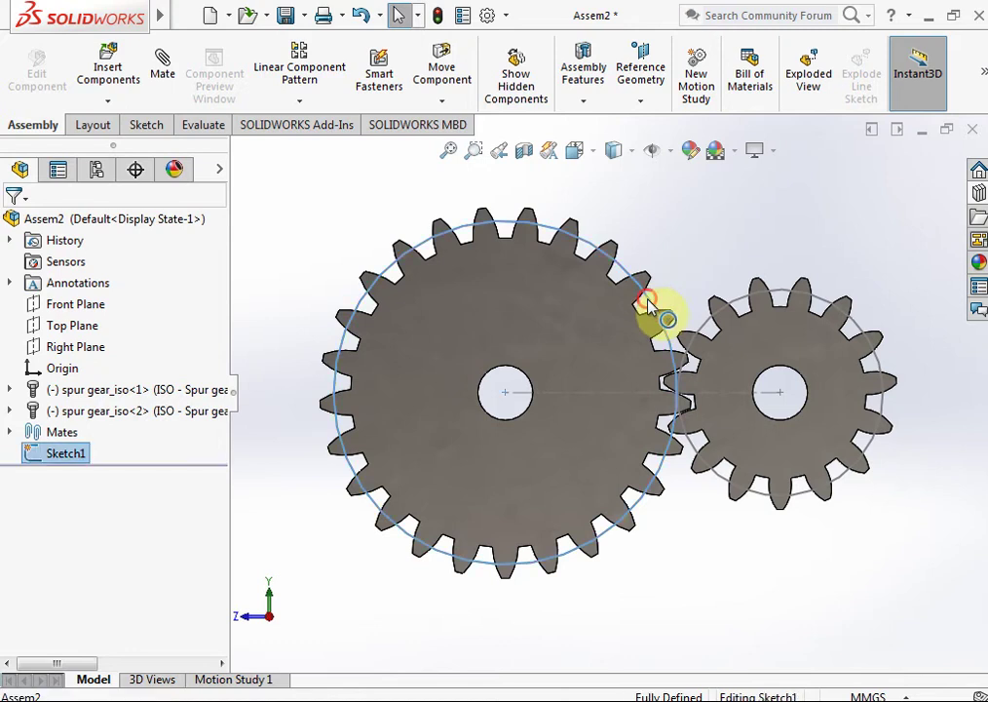
click(726, 252)
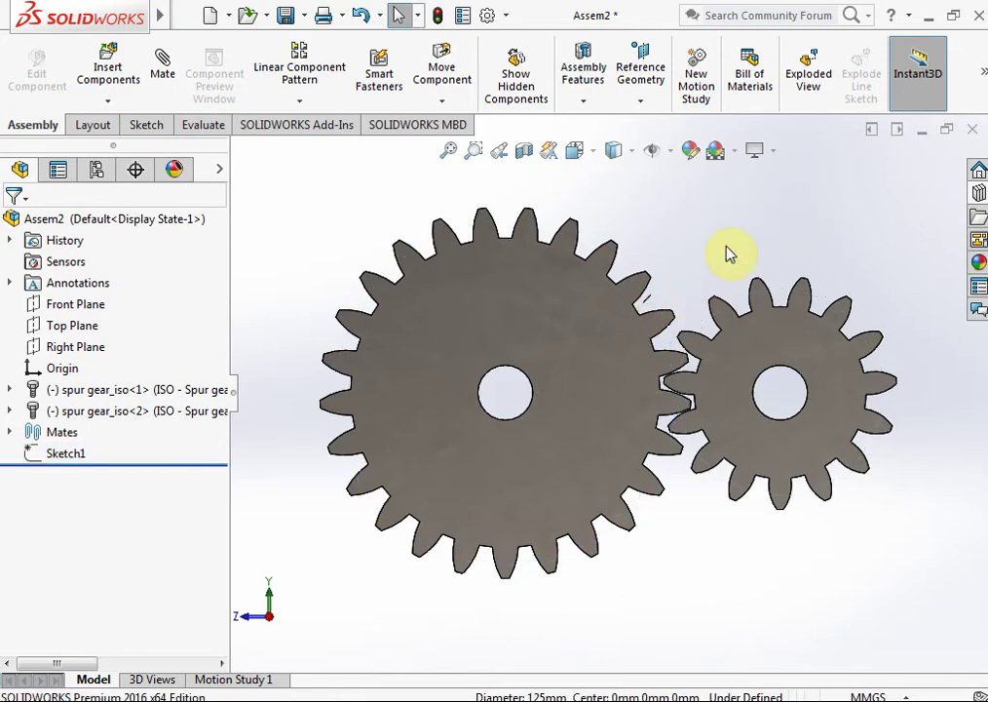
scroll(723, 382, down, 5)
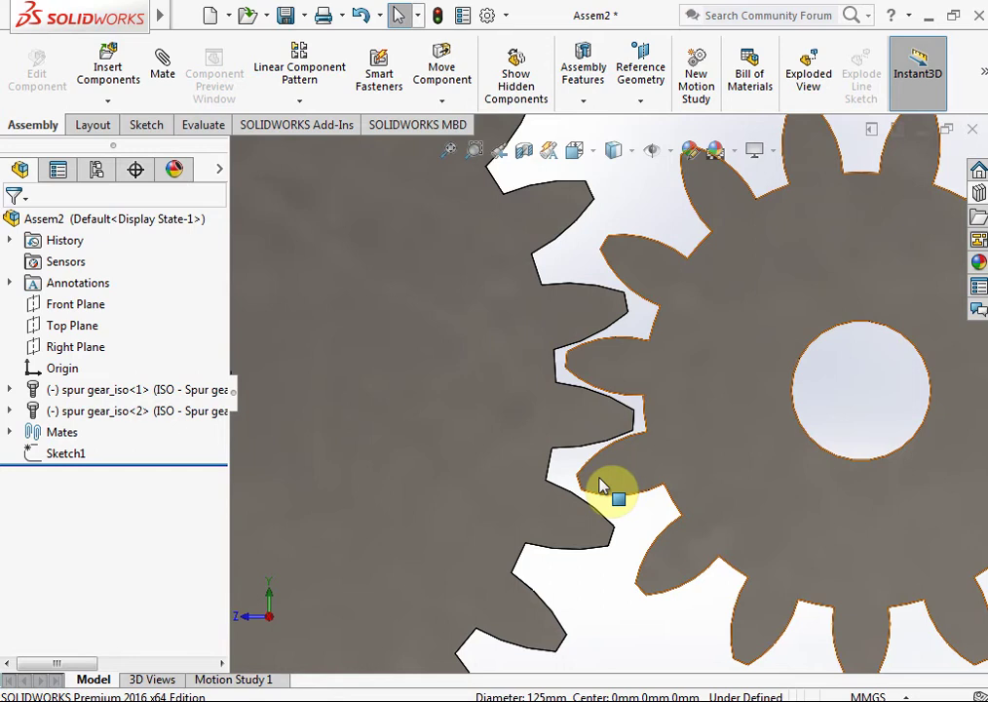
scroll(600, 407, up, 5)
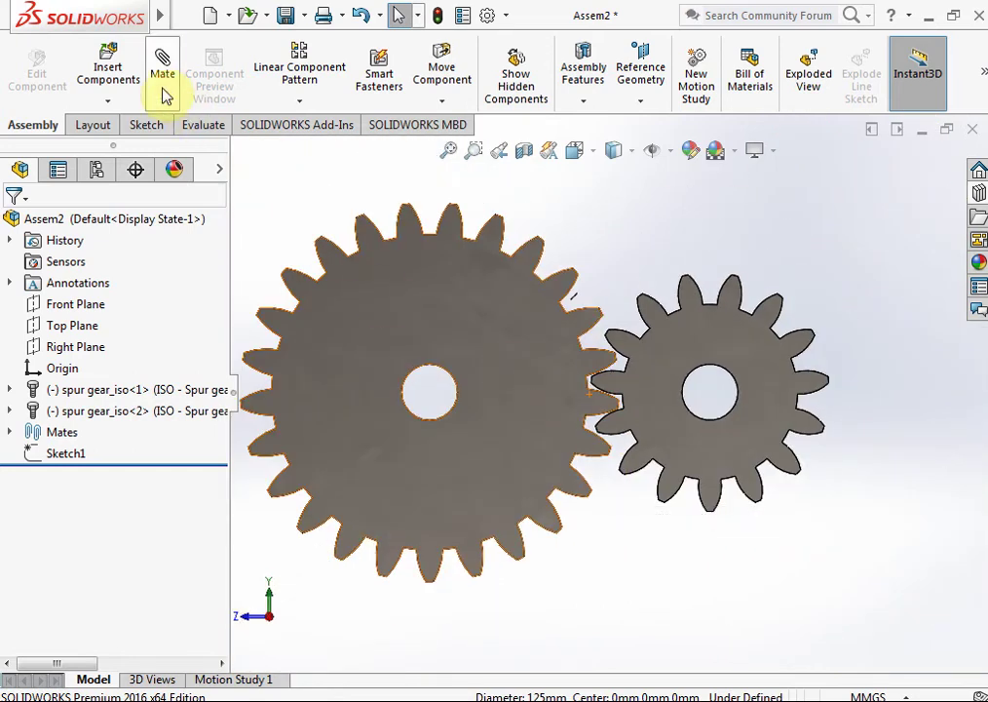
click(162, 96)
Step: Add a Gear mechanical mate between the two bores with ratio 125mm : 75mm
click(115, 390)
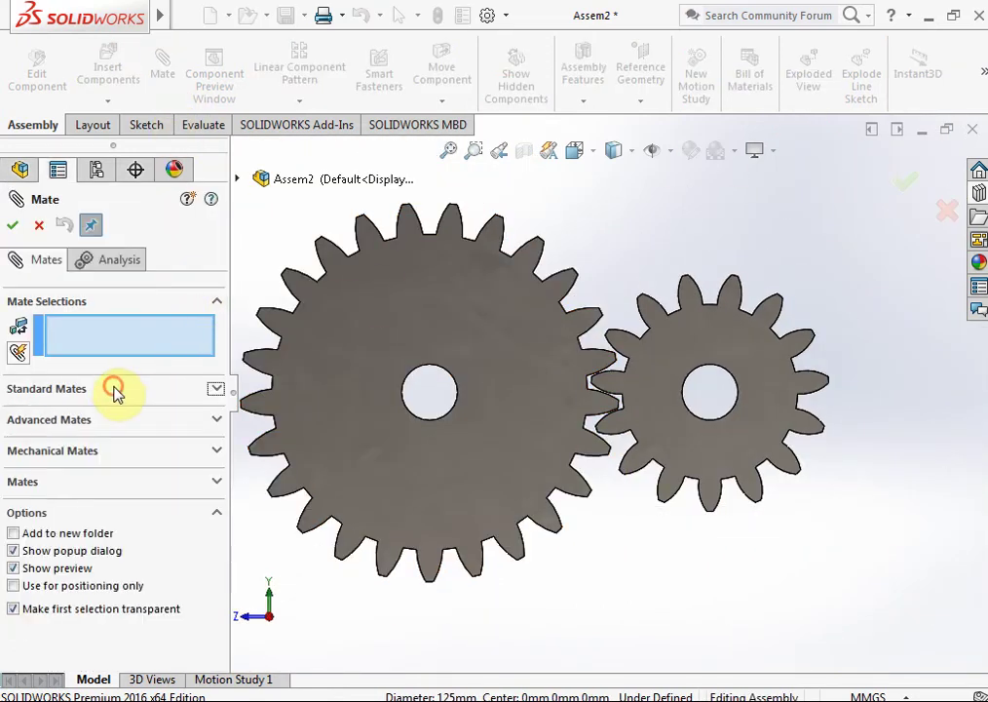
click(80, 451)
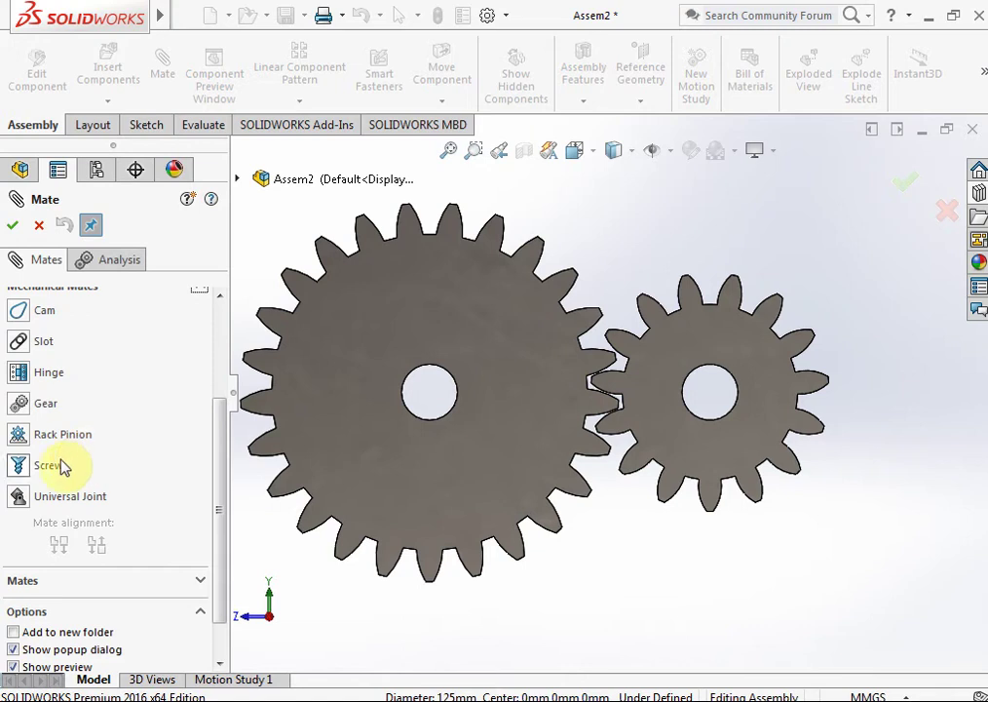
click(23, 406)
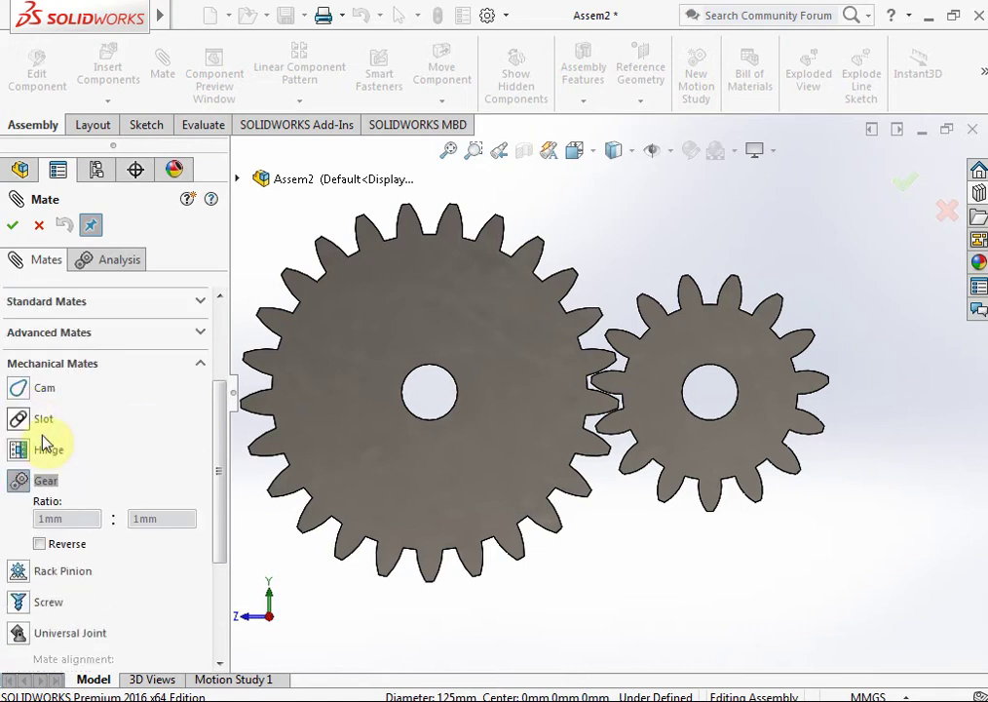
mouse_move(582, 589)
middle_down()
mouse_move(648, 621)
mouse_move(658, 651)
middle_up()
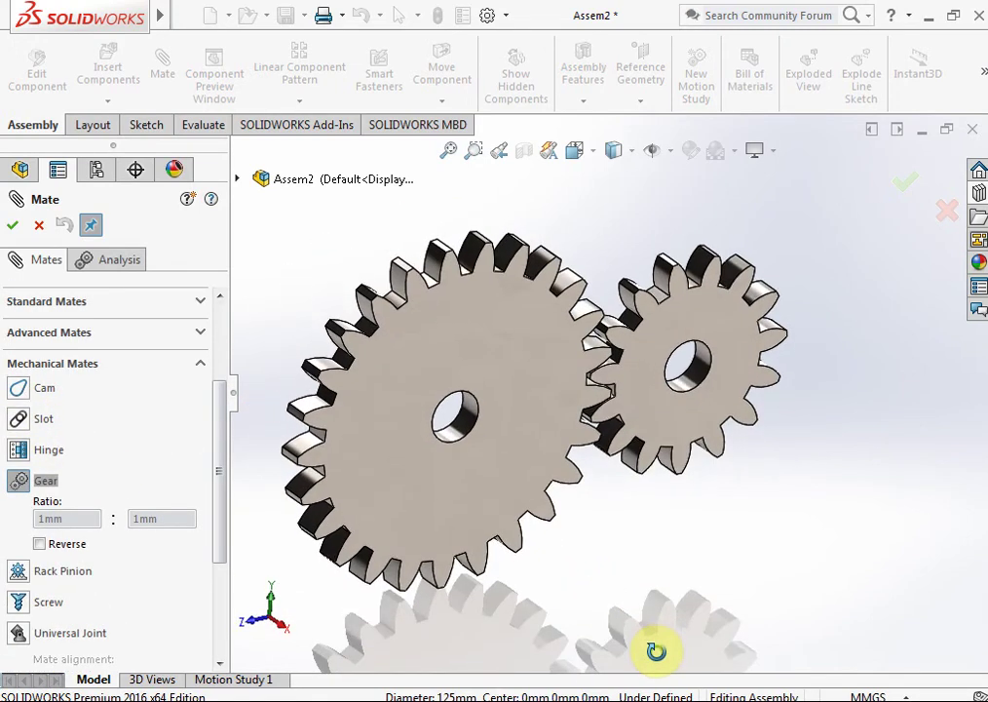
click(465, 433)
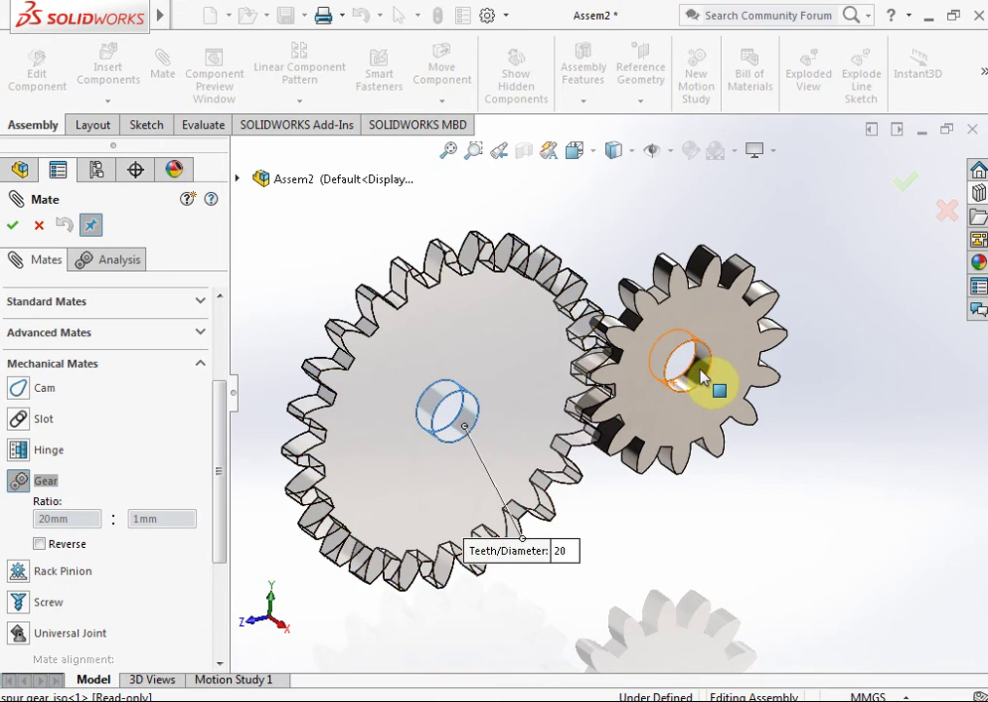
click(700, 370)
text(25*5)
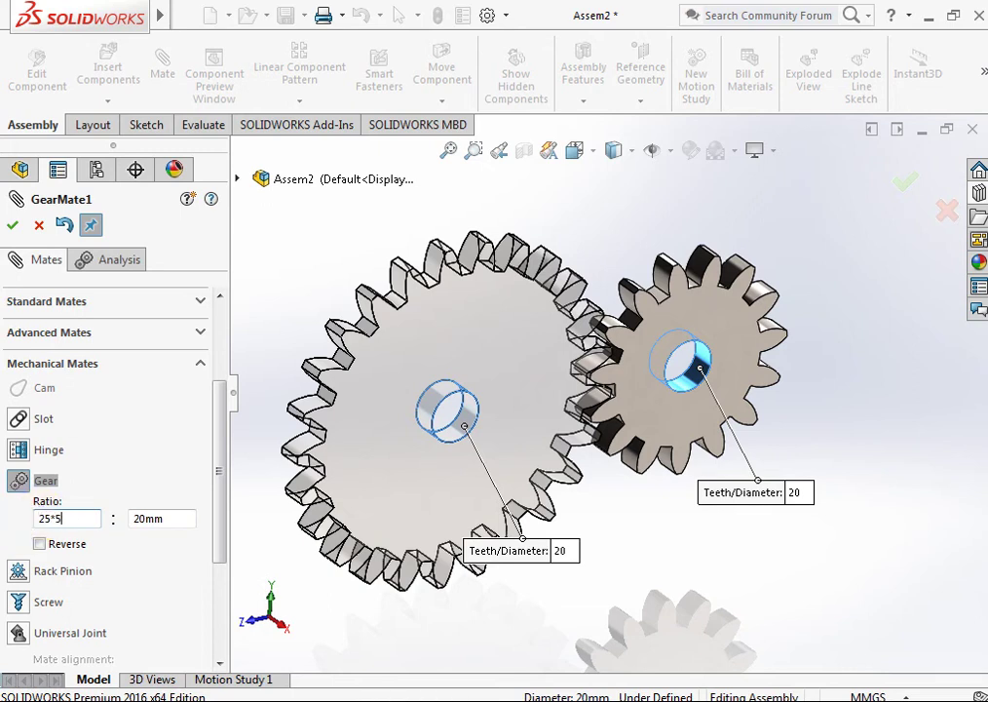
text(75)
key(Return)
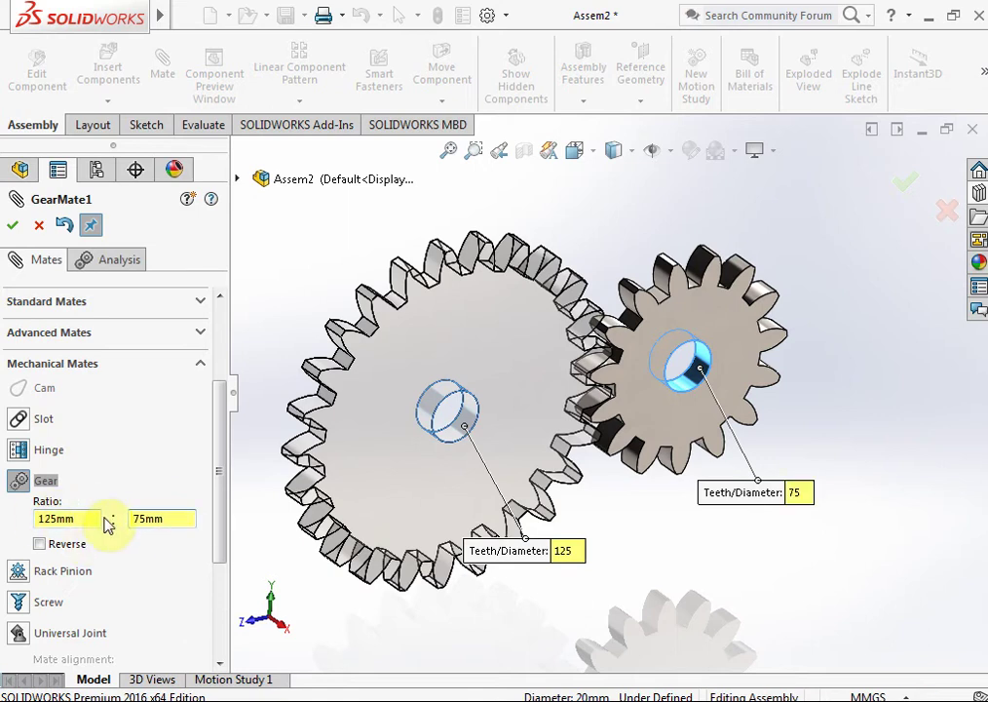
click(13, 230)
Step: Drag the small gear to confirm both gears turn together, then open Motion Study 1
click(13, 230)
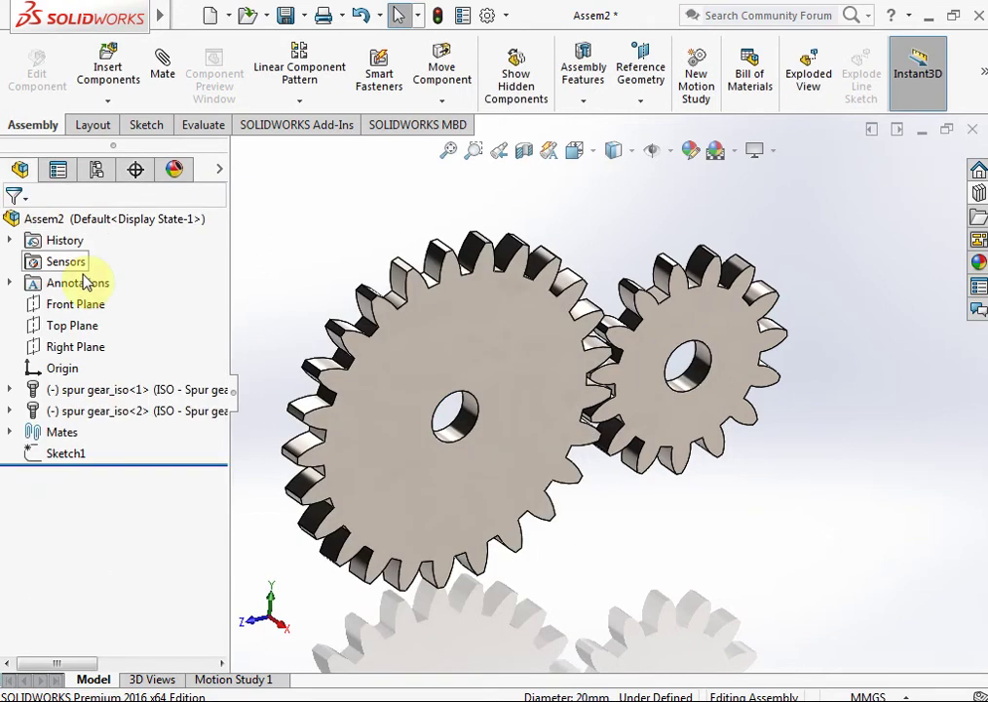
middle_drag(639, 541, 700, 520)
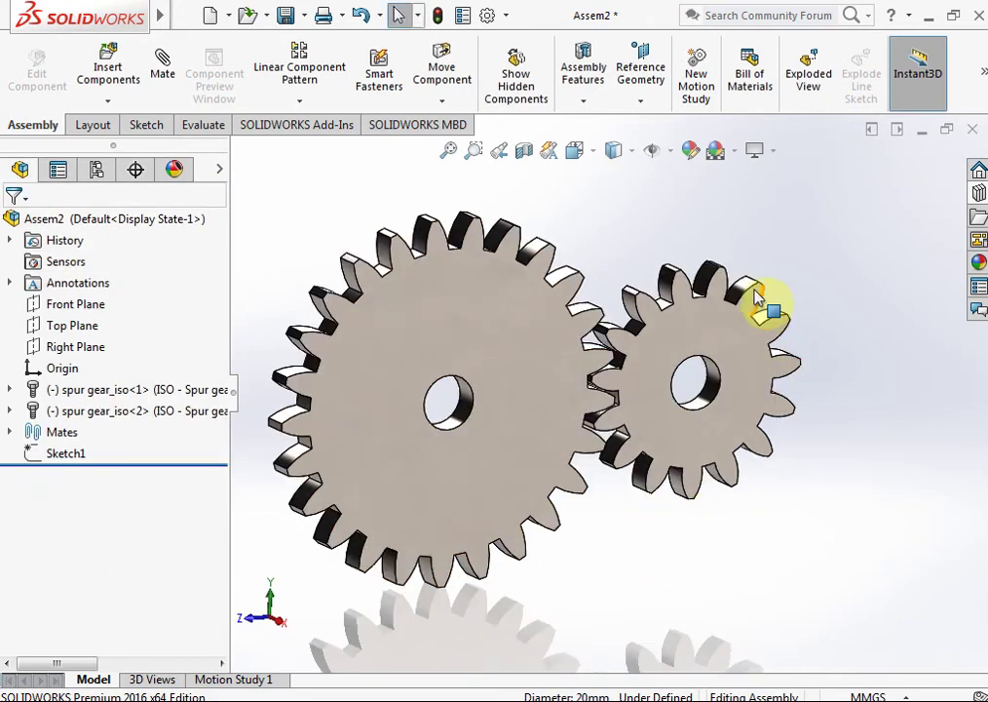
mouse_move(765, 292)
mouse_down()
mouse_move(838, 371)
mouse_move(831, 426)
mouse_move(794, 492)
mouse_move(754, 520)
mouse_move(705, 531)
mouse_move(635, 513)
mouse_move(601, 475)
mouse_move(596, 412)
mouse_move(606, 335)
mouse_move(655, 280)
mouse_move(716, 255)
mouse_move(790, 294)
mouse_move(825, 396)
mouse_move(800, 480)
mouse_move(721, 521)
mouse_move(690, 559)
mouse_up()
key(Escape)
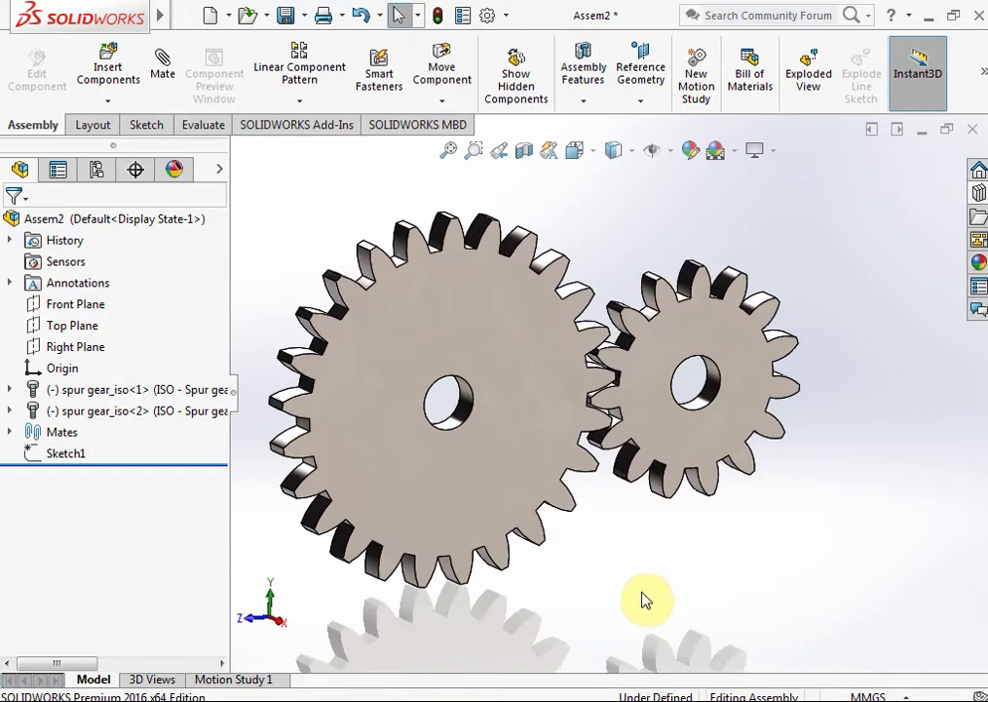
click(263, 681)
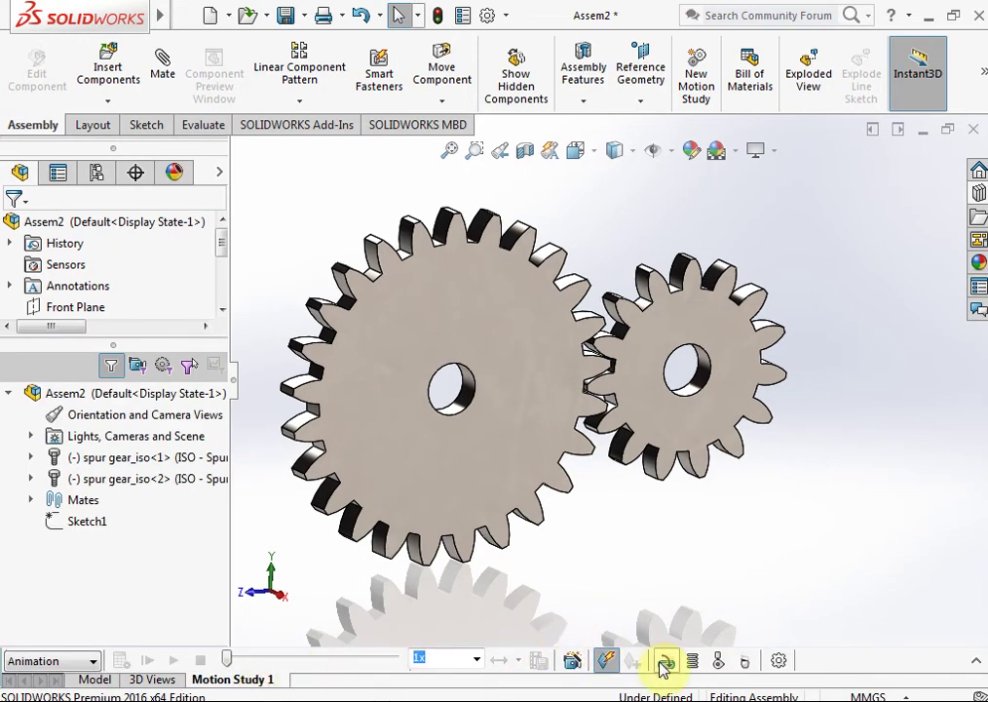
Step: Add a constant-speed 100 RPM rotary motor on the large gear's face and expand the timeline
click(664, 662)
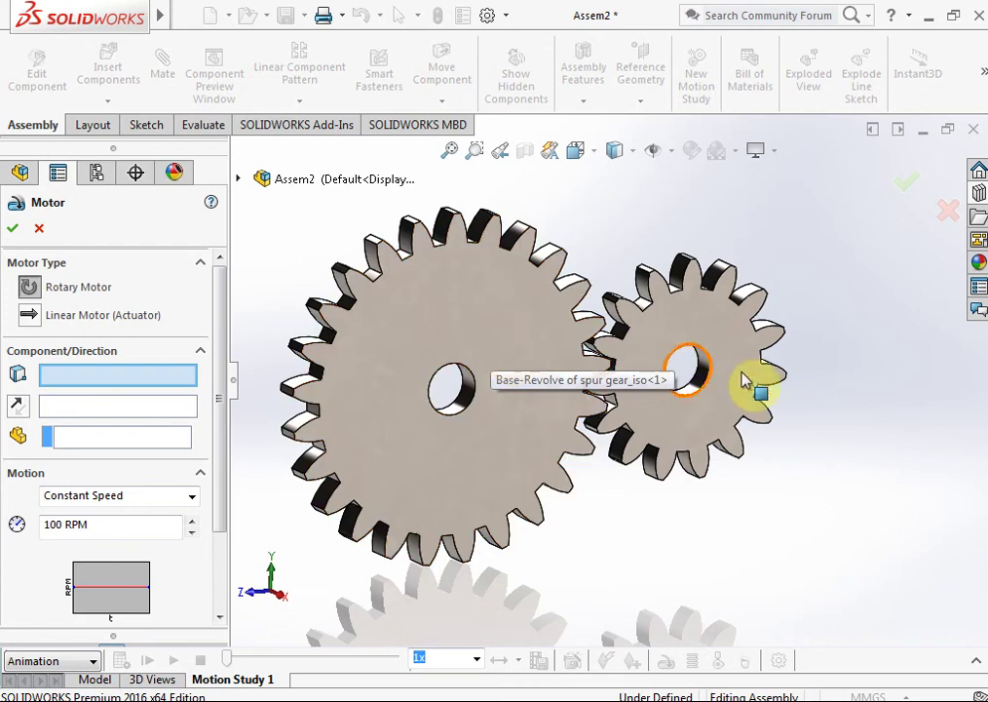
click(481, 336)
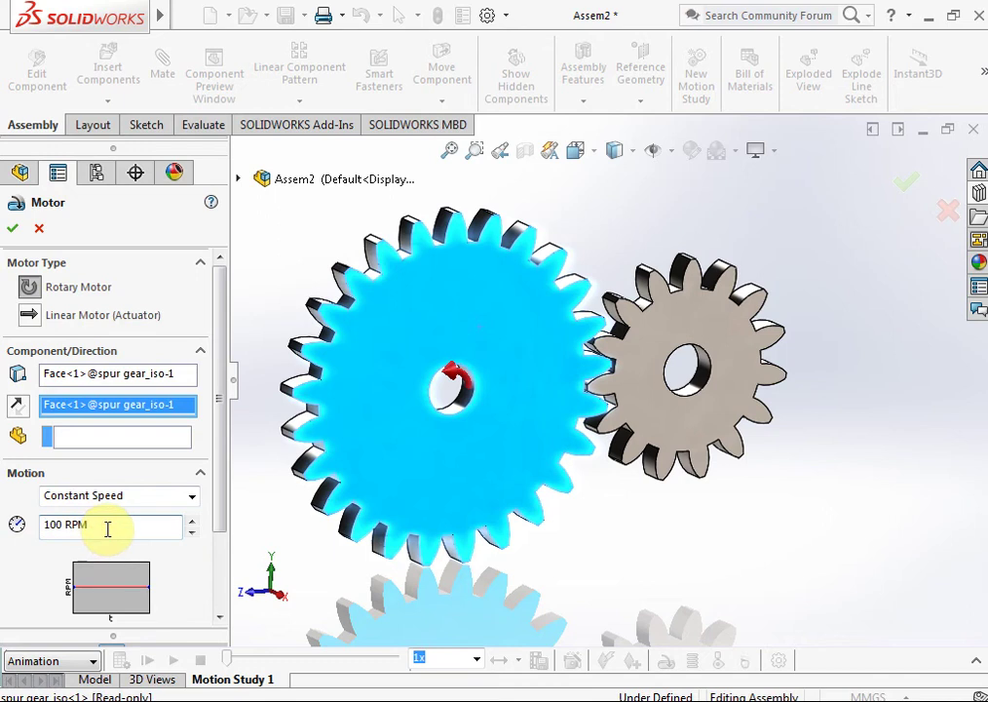
click(15, 229)
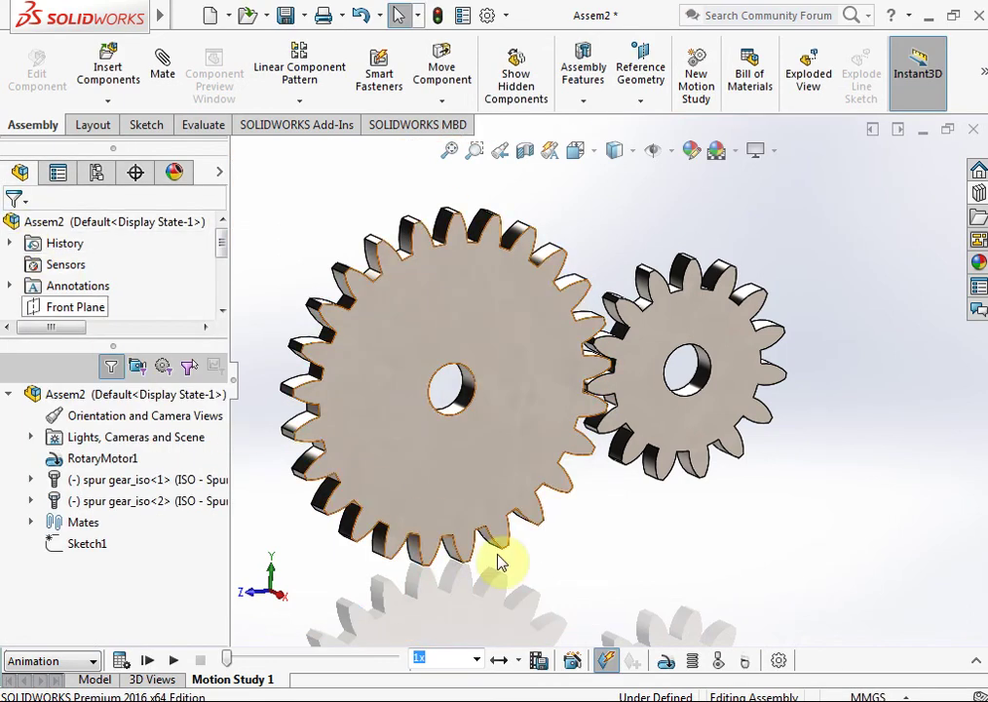
click(971, 665)
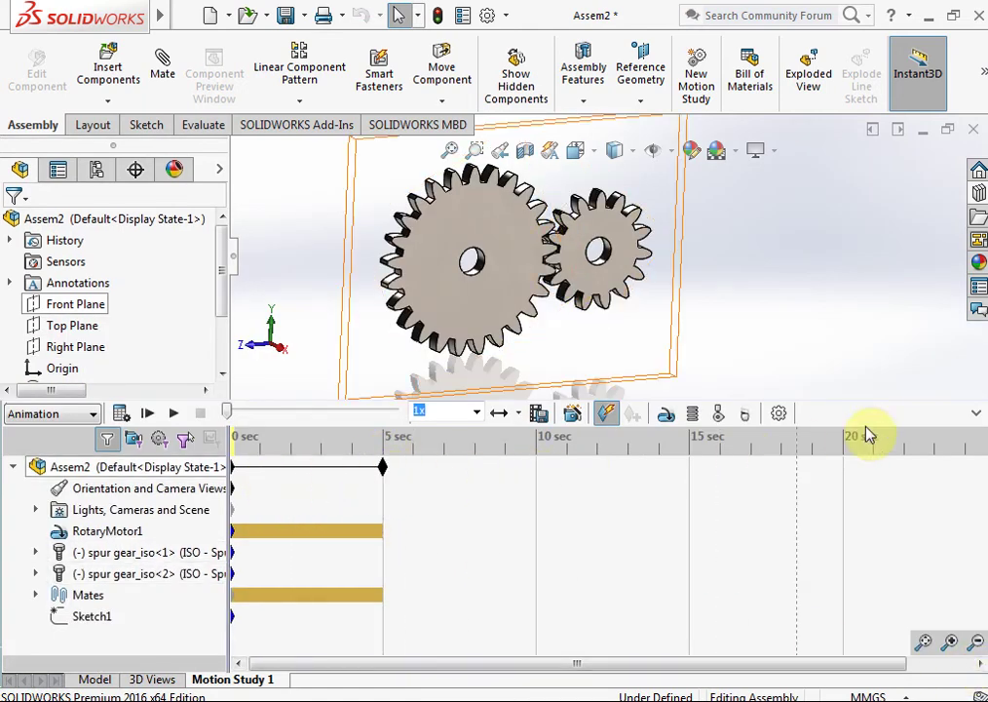
Step: Collapse the timeline, calculate the gear animation, and set playback to Loop
click(976, 414)
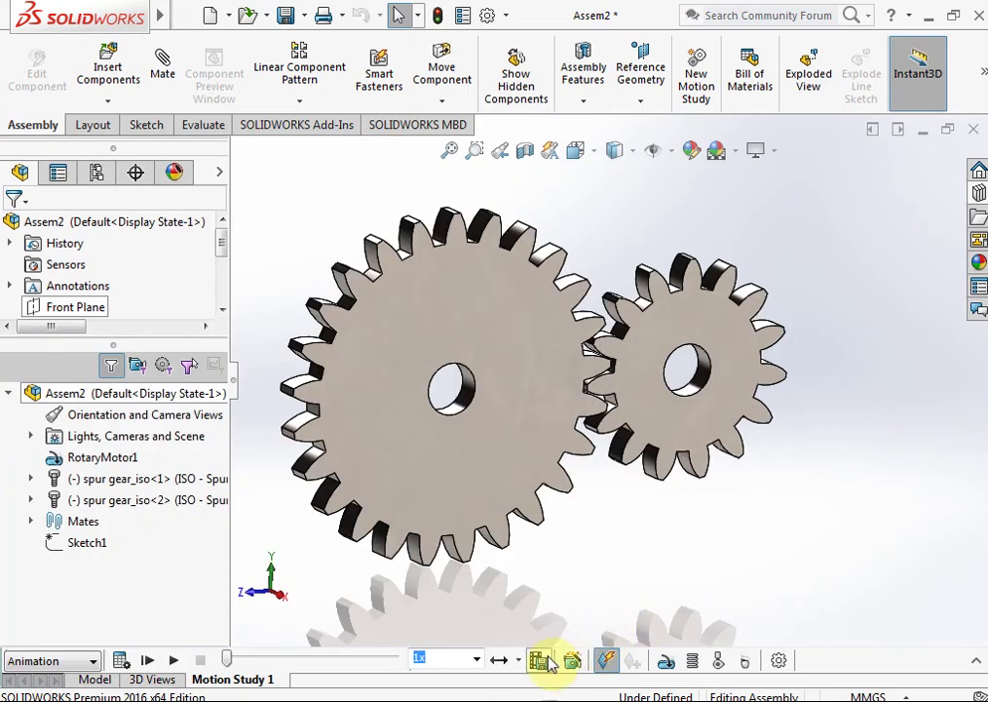
click(148, 662)
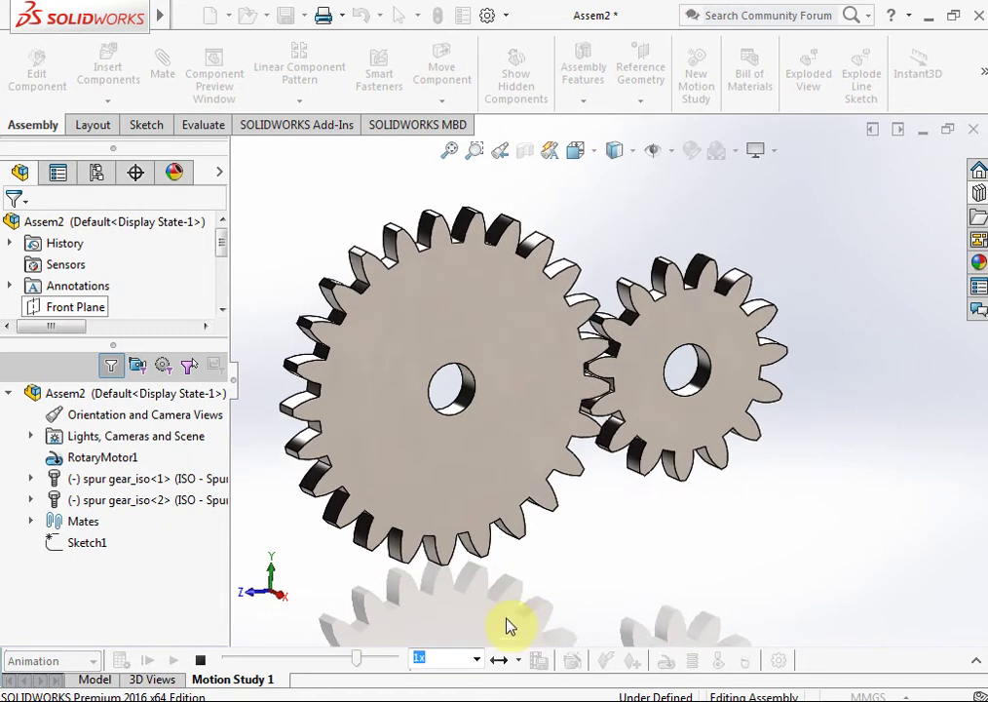
click(510, 658)
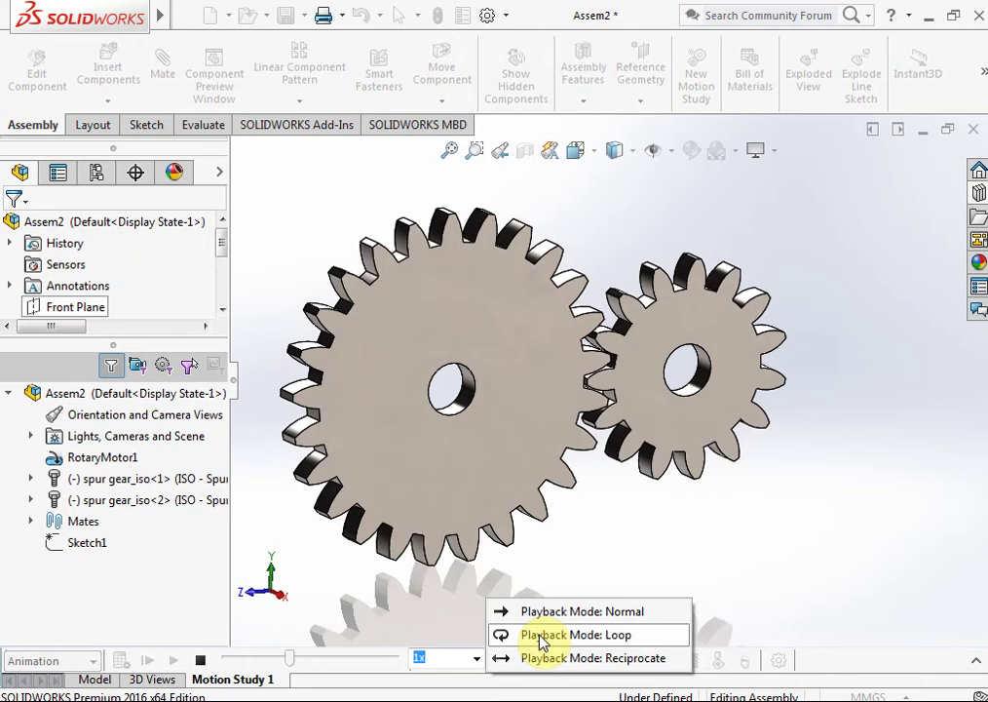
click(542, 636)
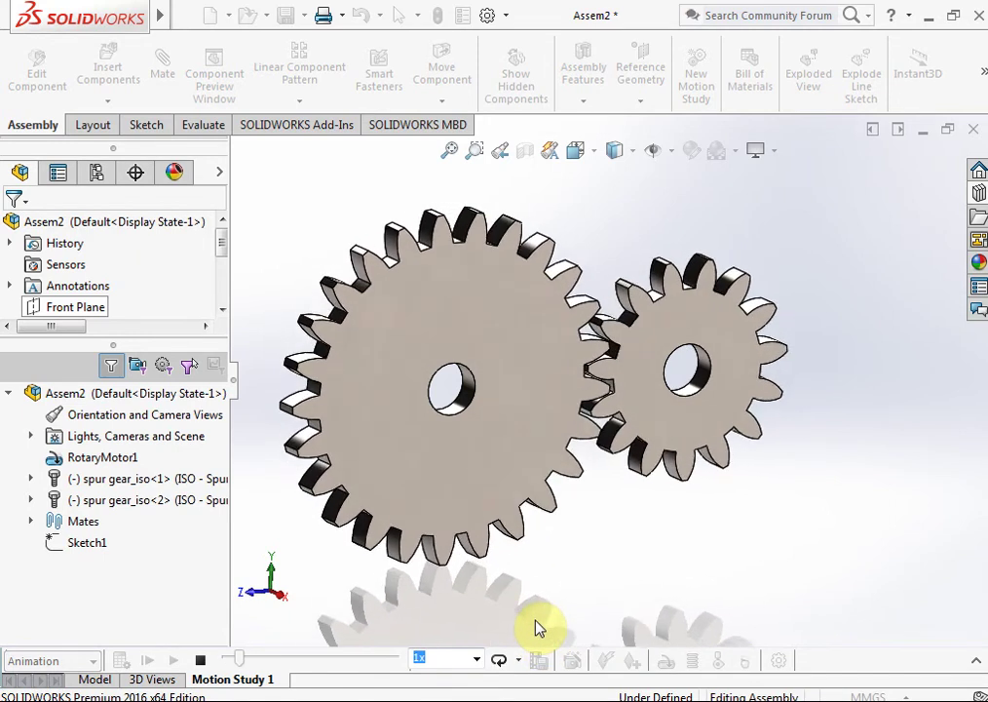
Step: Switch playback mode to Reciprocate, then back to Normal
click(517, 660)
click(531, 647)
click(518, 659)
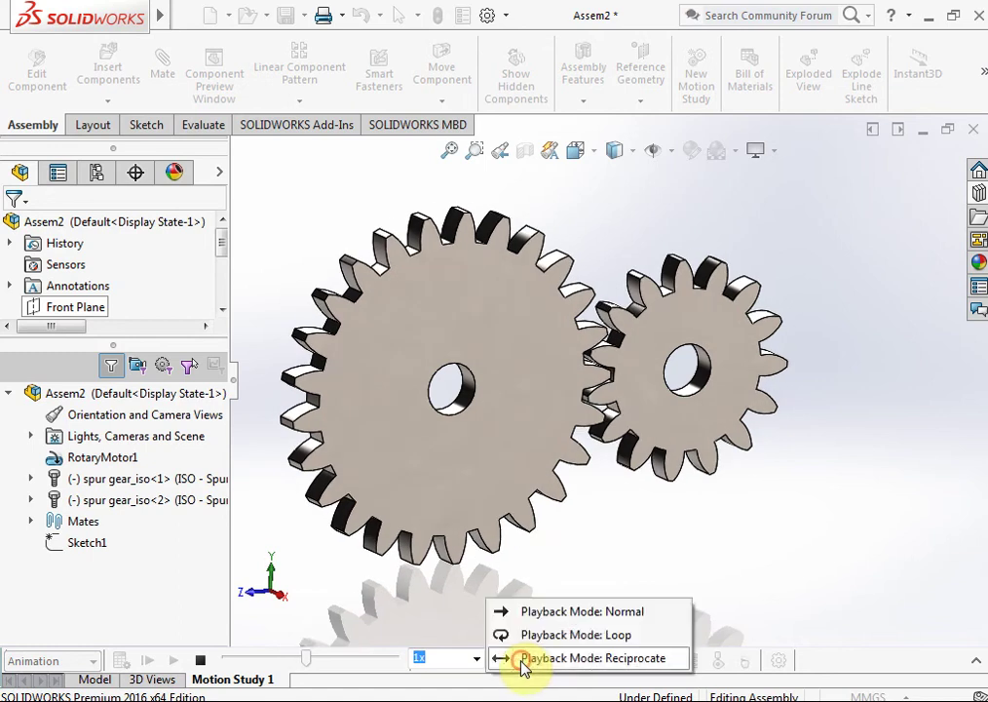
click(517, 660)
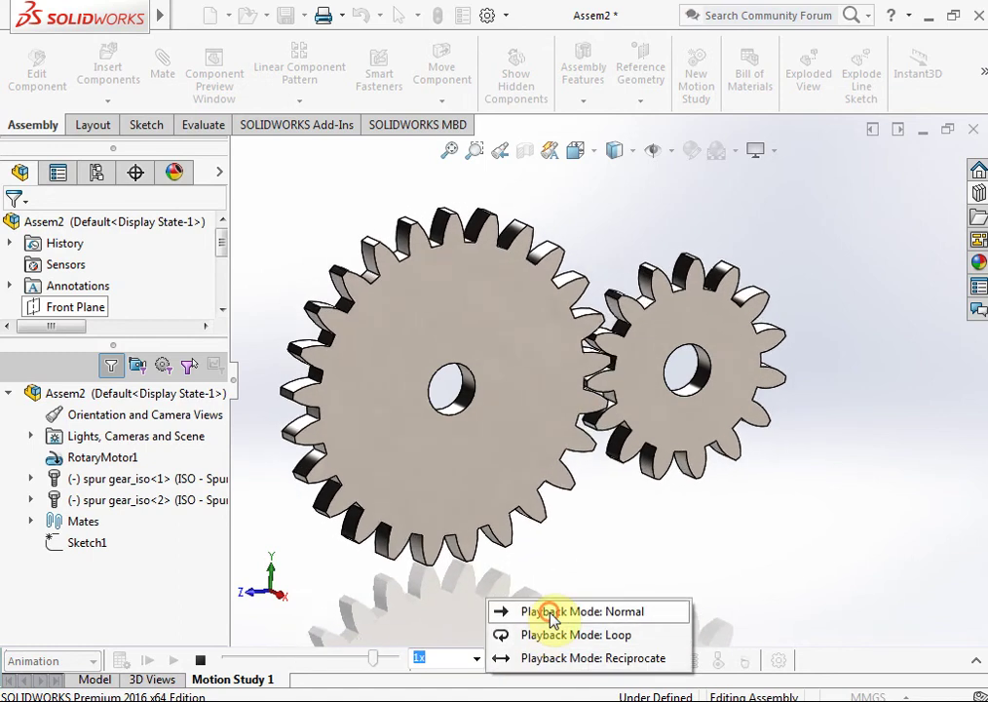
click(551, 623)
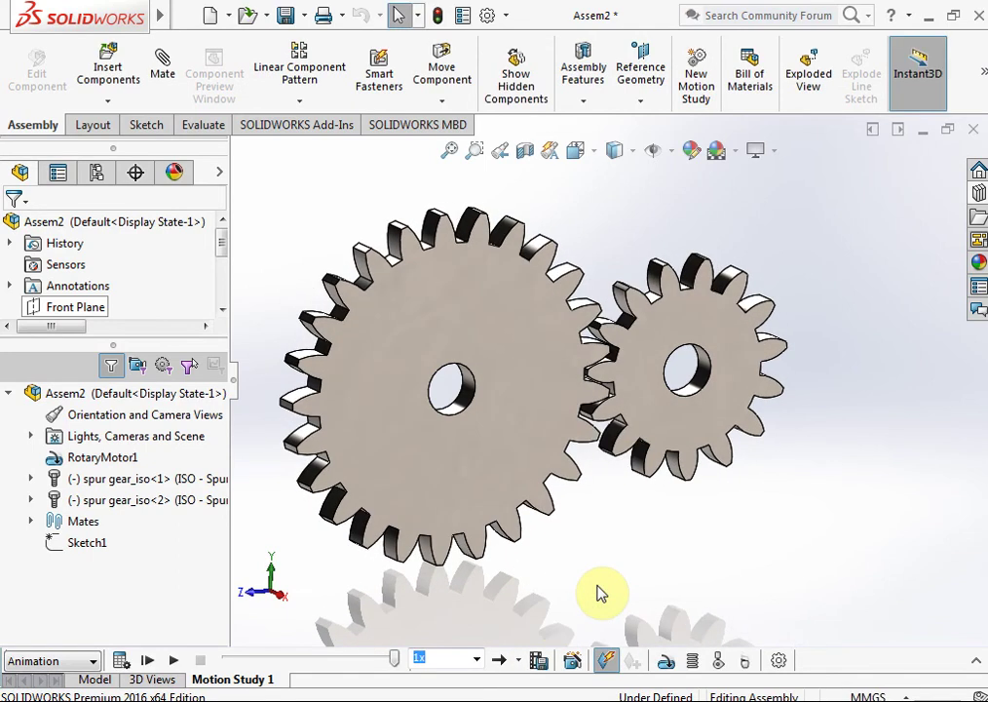
Step: Save the animation to the Desktop as Gear.avi, accepting compression and recalculating
click(538, 660)
text(Gear)
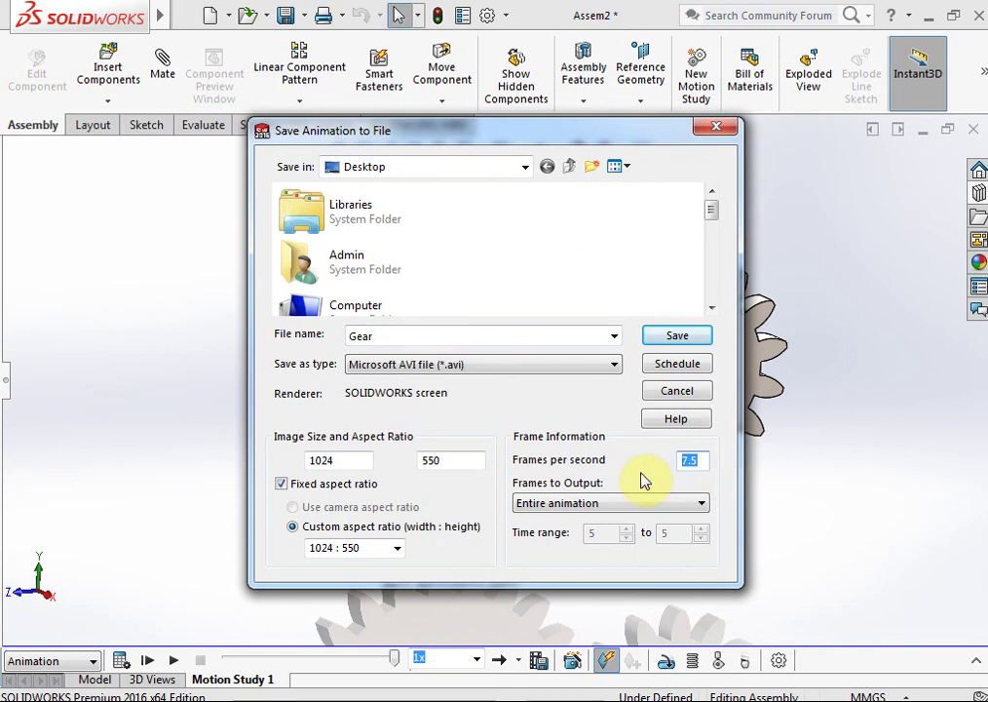
click(672, 337)
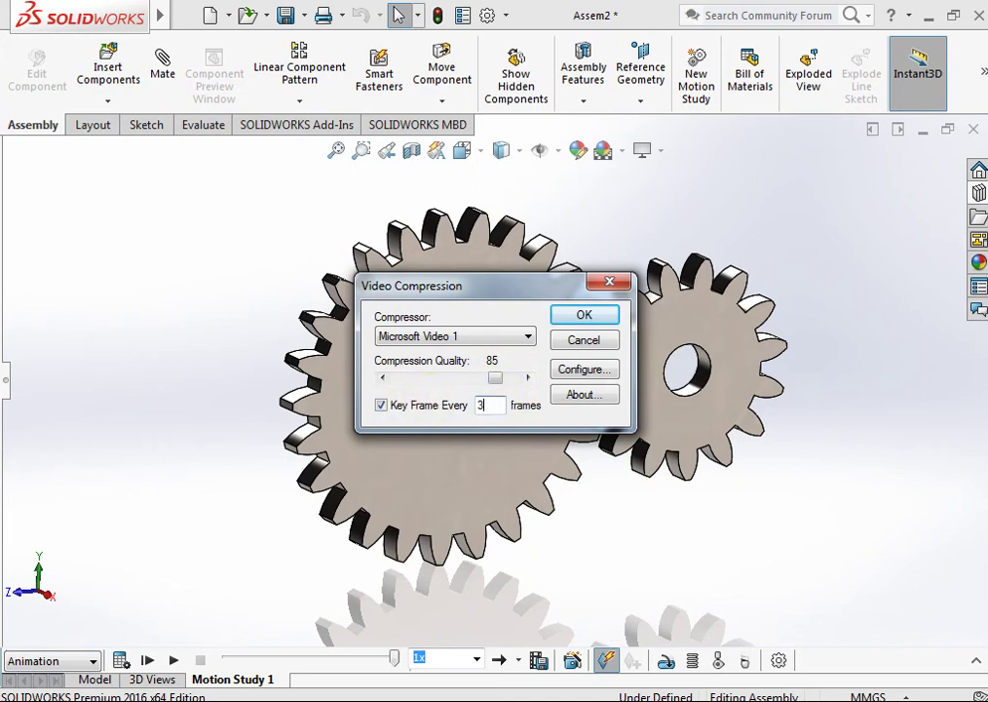
click(582, 317)
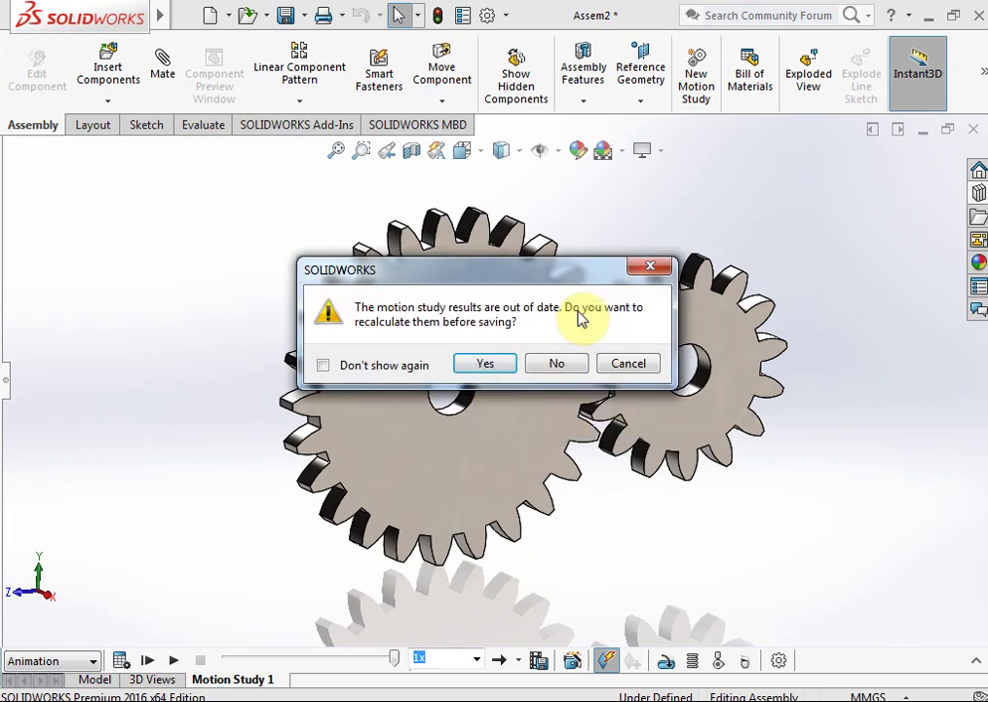
click(494, 366)
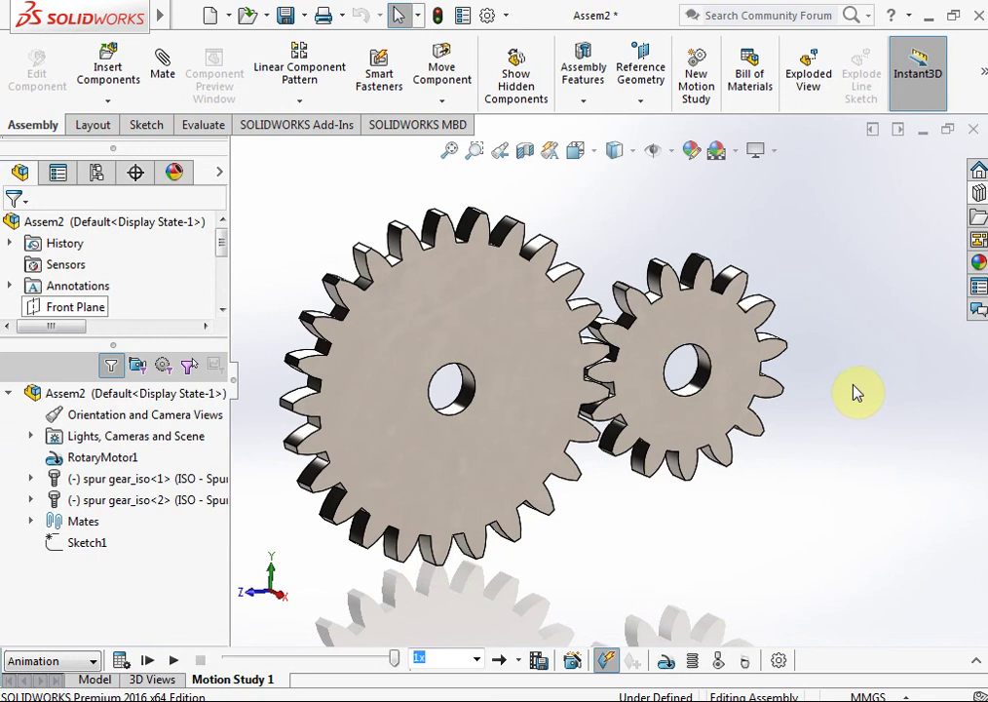
Step: Find the Gear video on the Desktop through the Open dialog and play it
click(253, 17)
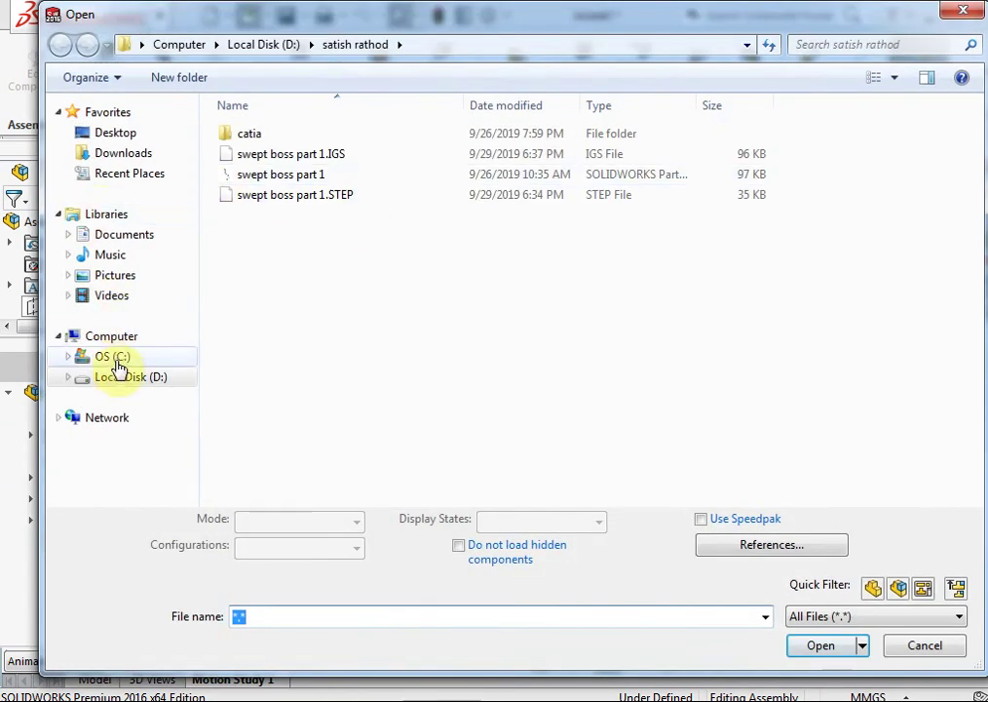
click(115, 133)
click(913, 388)
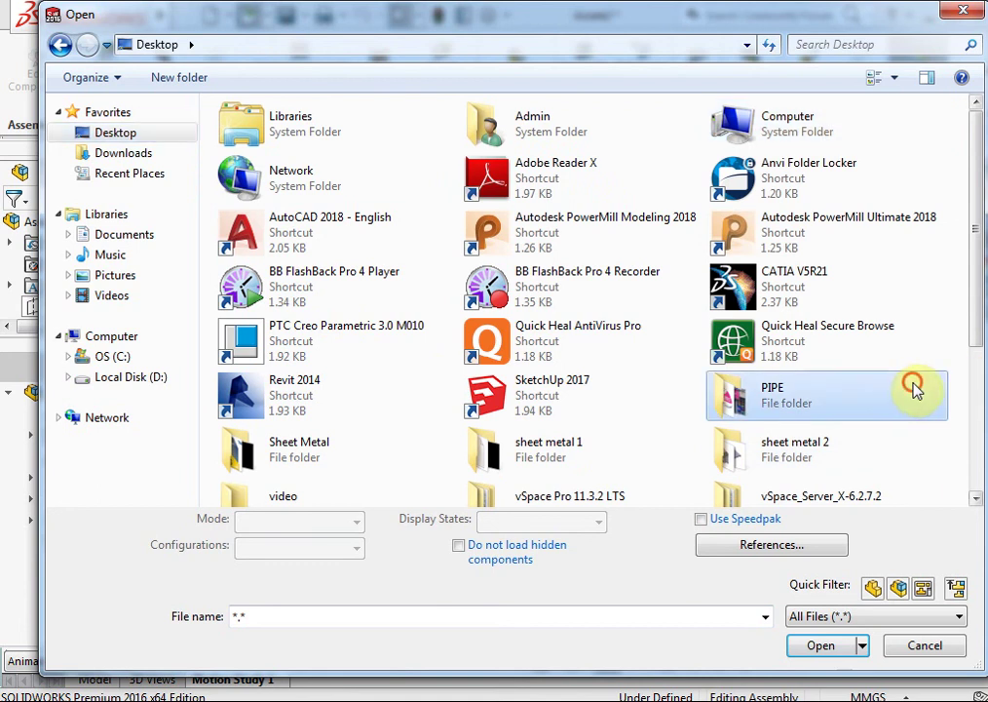
key(g)
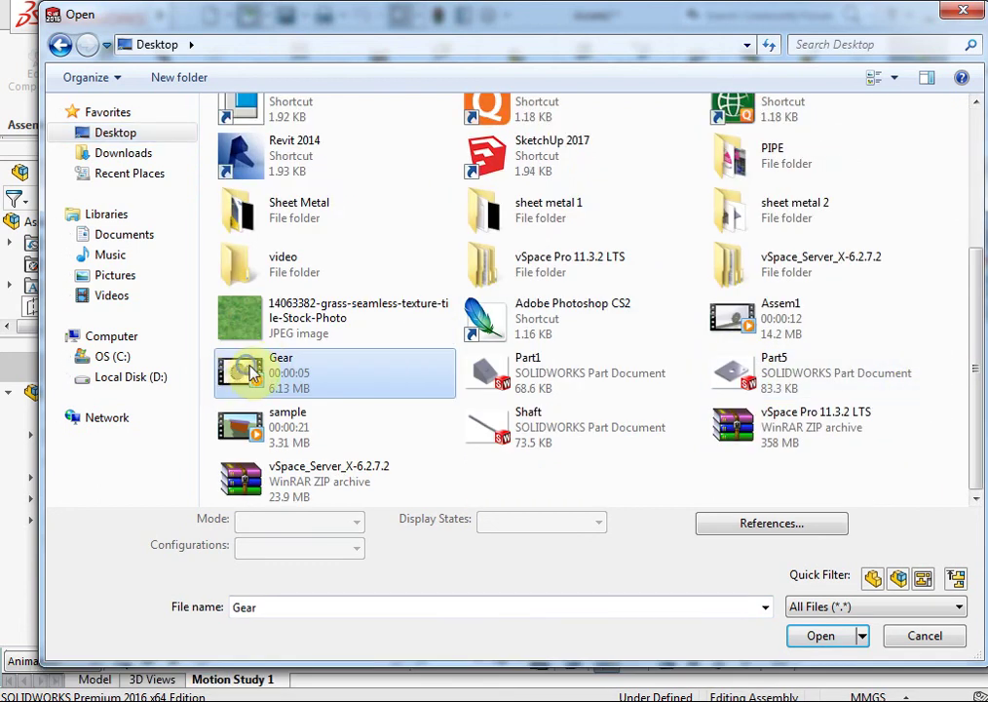
right_click(253, 371)
click(297, 316)
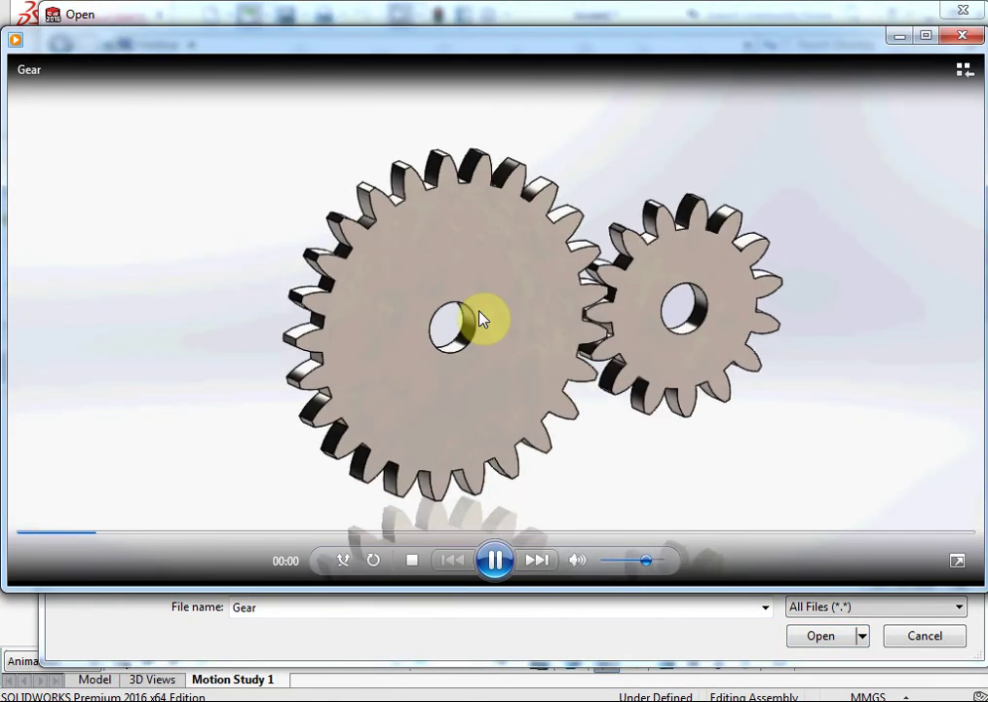